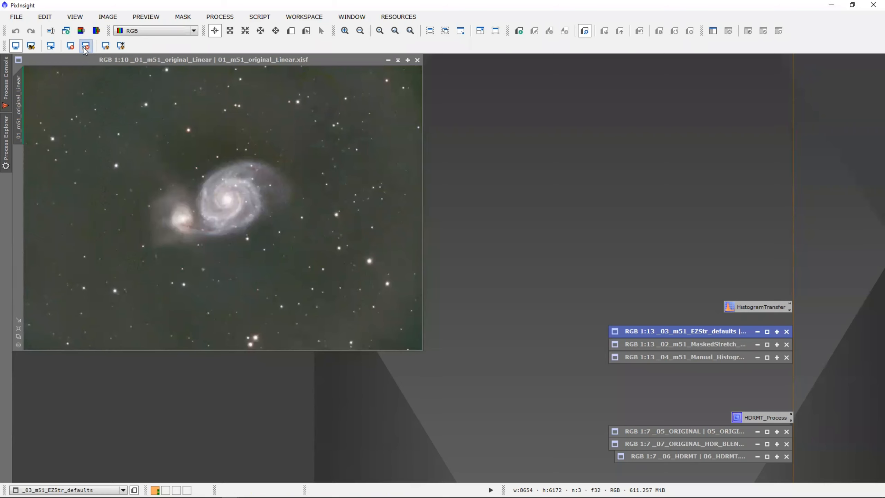
pyautogui.rightClick(371, 114)
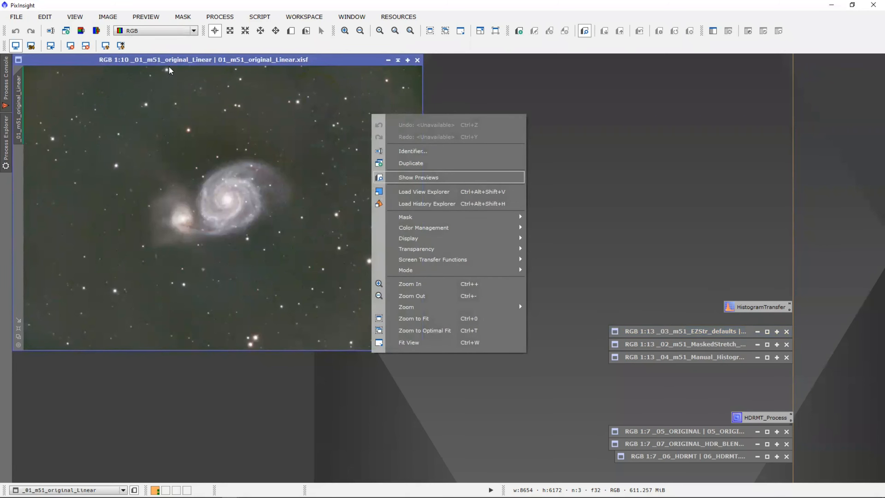
pyautogui.click(104, 47)
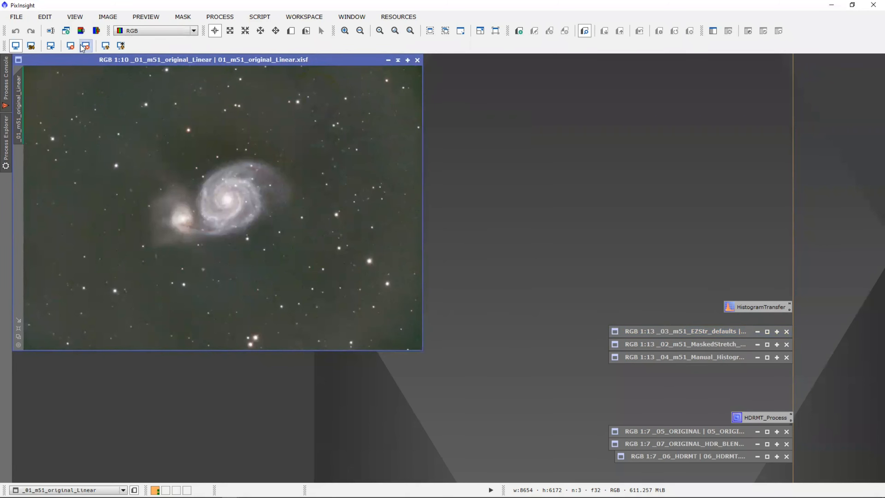
pyautogui.click(85, 45)
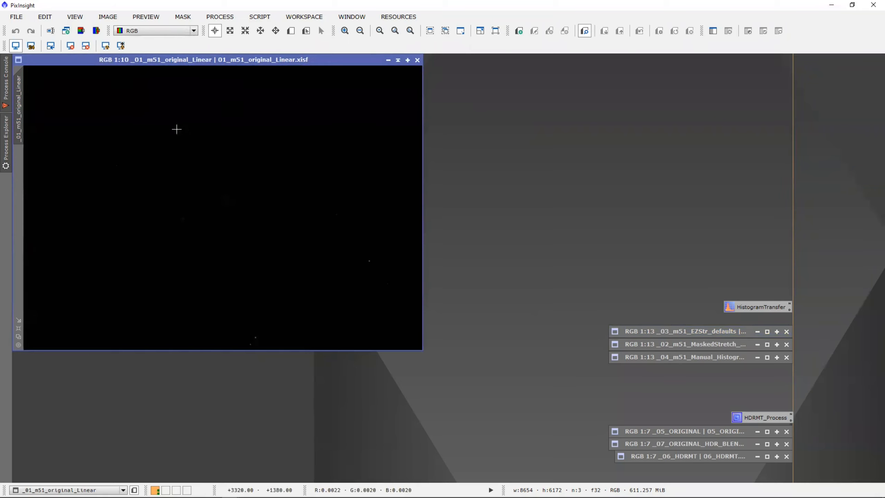
pyautogui.click(105, 46)
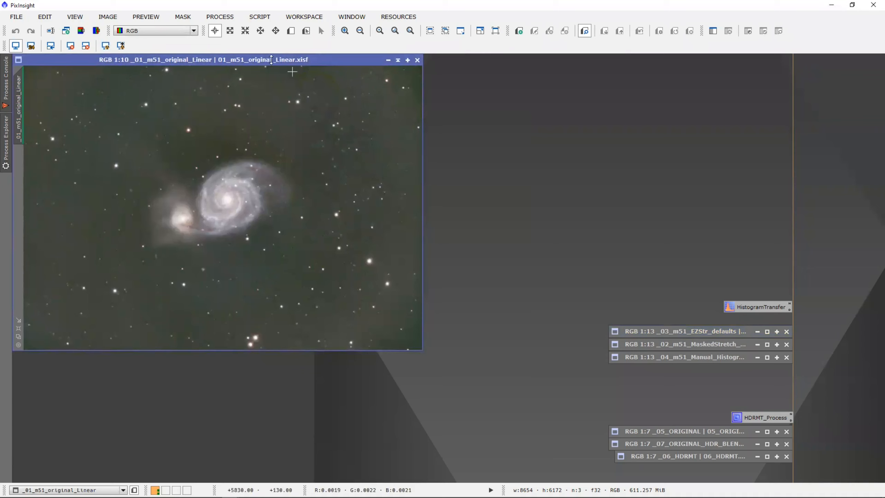
# Launch EZ Processing Suite > EZ Soft Stretch and move its disclaimer up-left over the console.
pyautogui.click(256, 17)
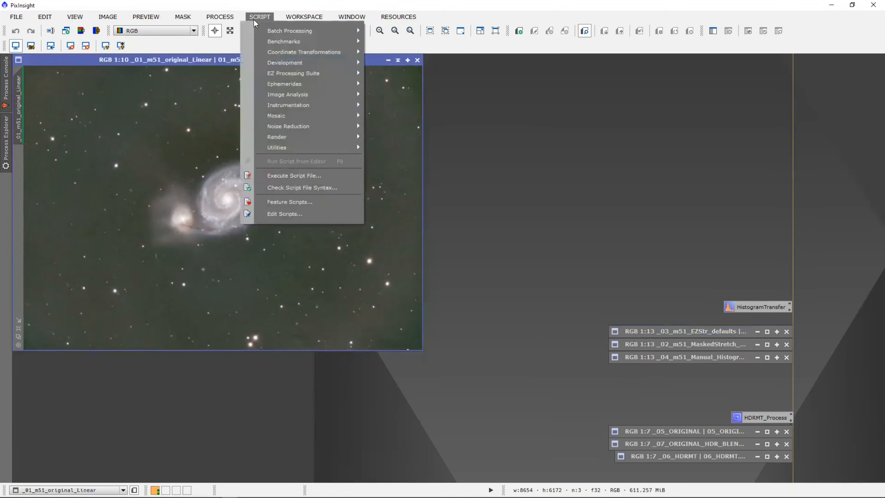
pyautogui.moveTo(277, 71)
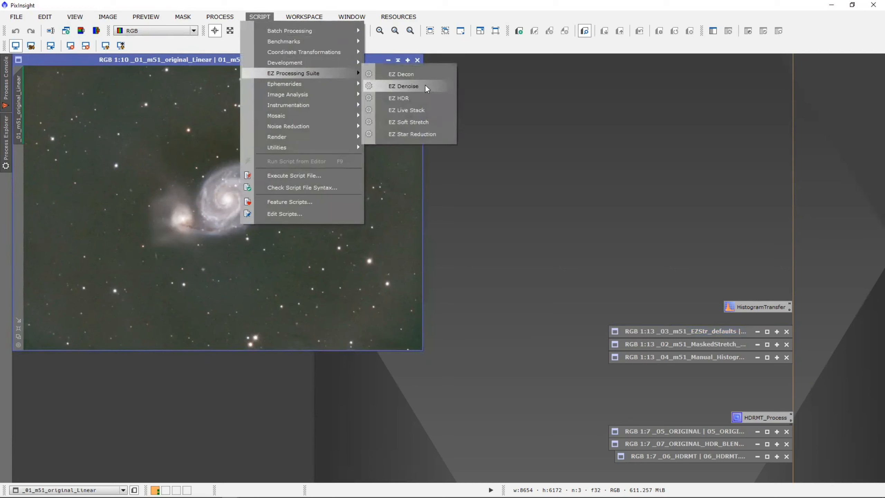
pyautogui.click(422, 122)
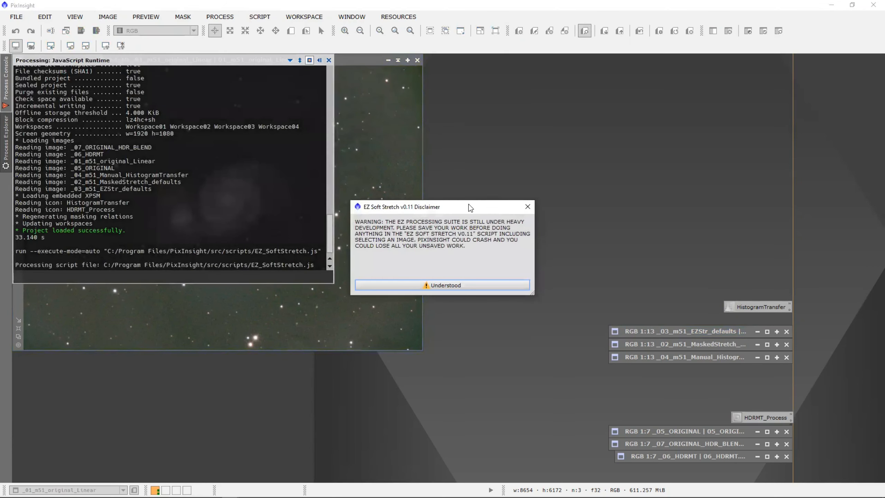
pyautogui.moveTo(468, 205); pyautogui.dragTo(286, 81)
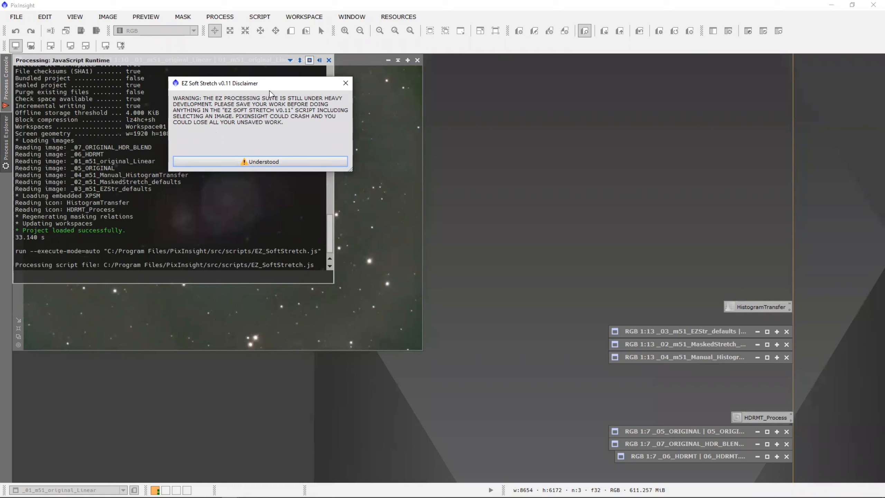
pyautogui.moveTo(265, 85); pyautogui.dragTo(263, 80)
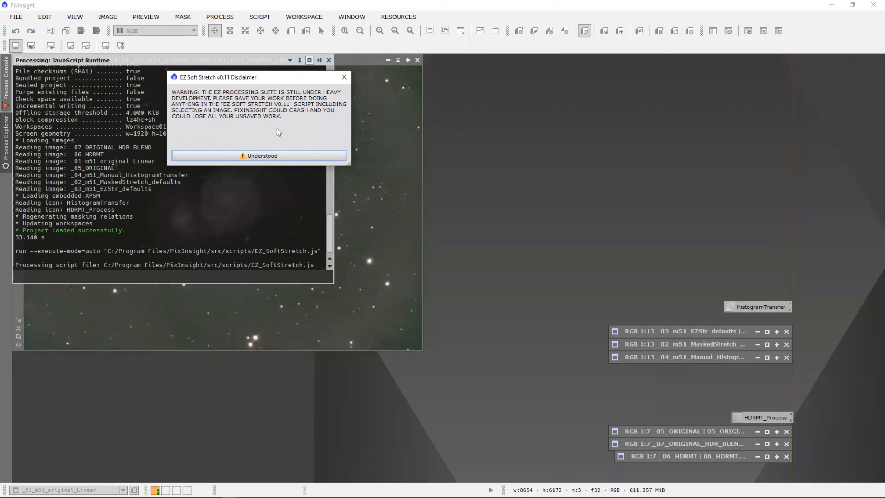
# Accept the disclaimer, move the EZ Soft Stretch dialog left, and show 'How to use EZ Soft Stretch'.
pyautogui.click(279, 156)
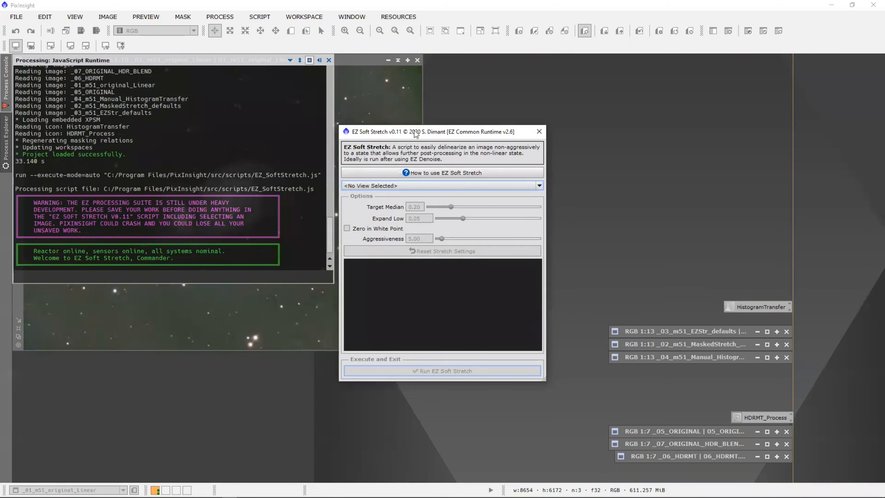
pyautogui.moveTo(412, 136); pyautogui.dragTo(192, 73)
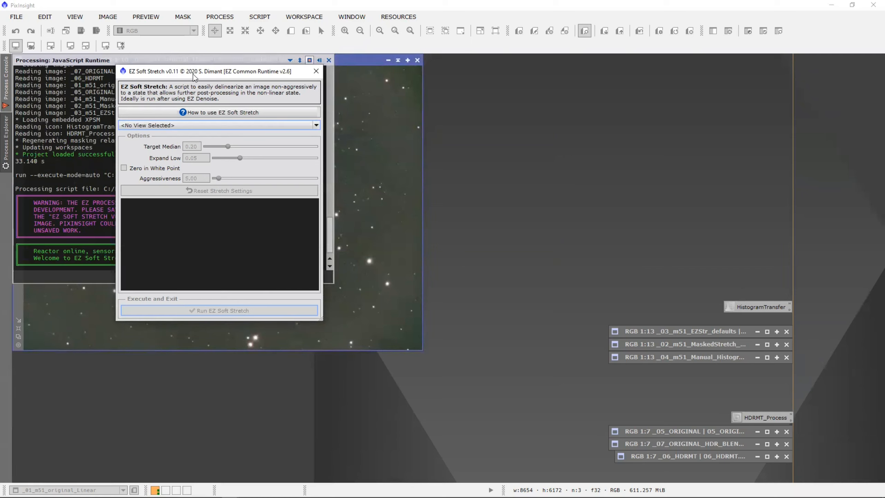
pyautogui.moveTo(193, 75); pyautogui.dragTo(172, 68)
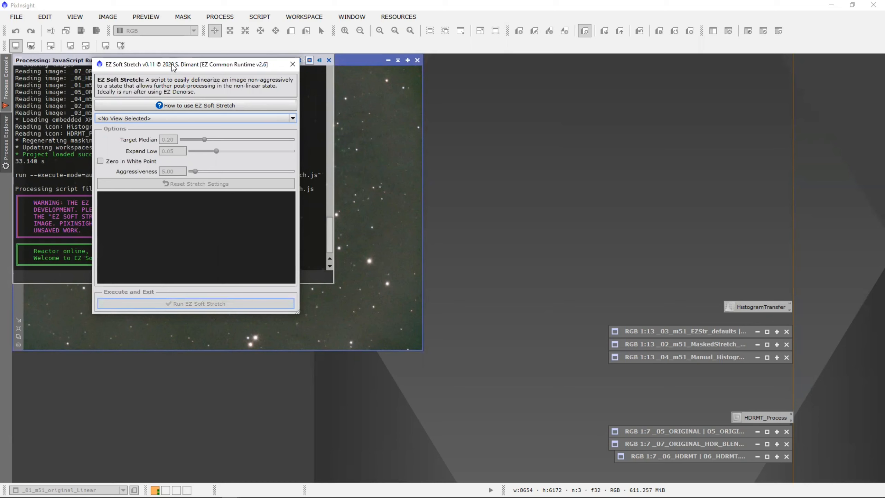
pyautogui.click(201, 105)
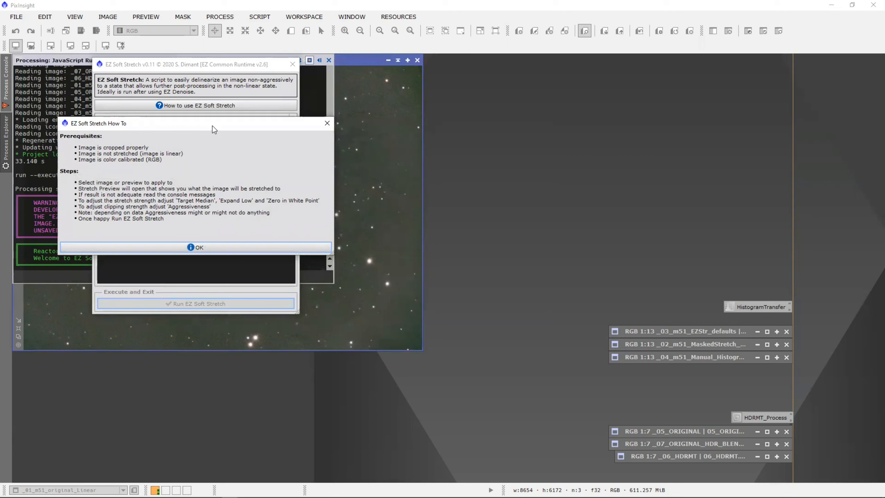
# Read the How To prerequisites and steps, then dismiss the instructions window with OK.
pyautogui.moveTo(214, 125); pyautogui.dragTo(218, 124)
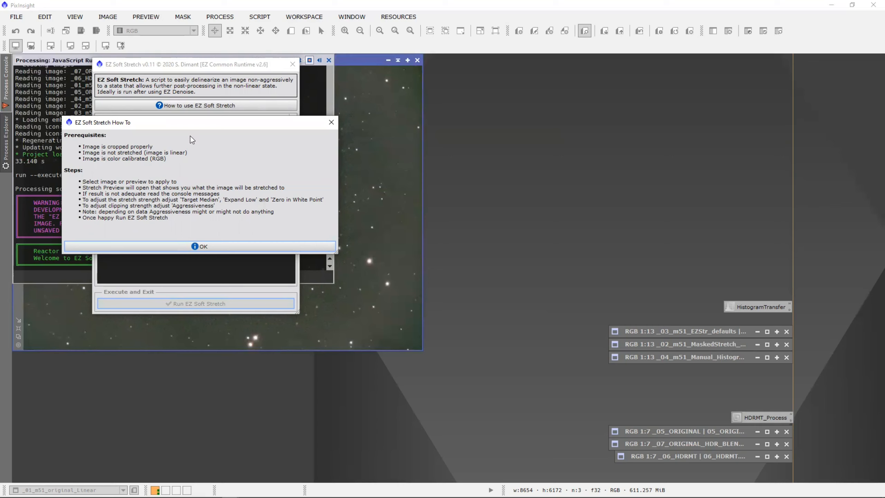
pyautogui.moveTo(188, 125); pyautogui.dragTo(187, 121)
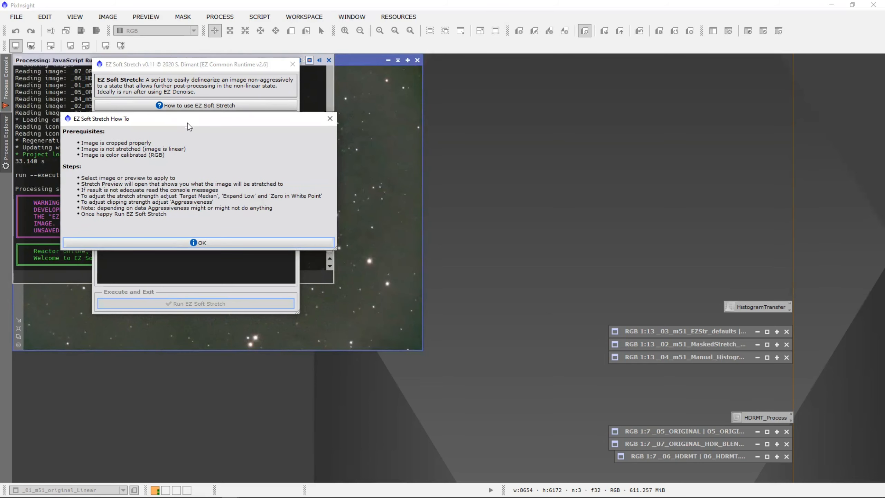
pyautogui.click(212, 243)
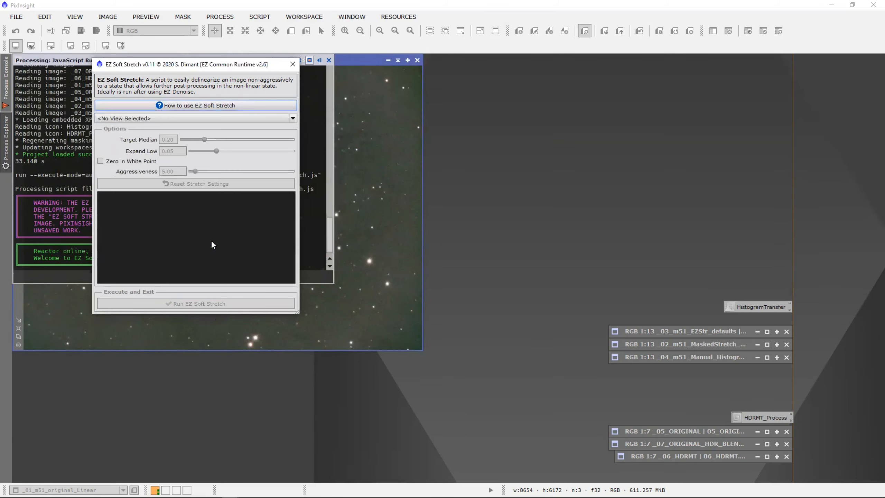
# Target _01_m51_original_Linear and enlarge the dialog for a bigger M51 Stretch Preview.
pyautogui.click(163, 119)
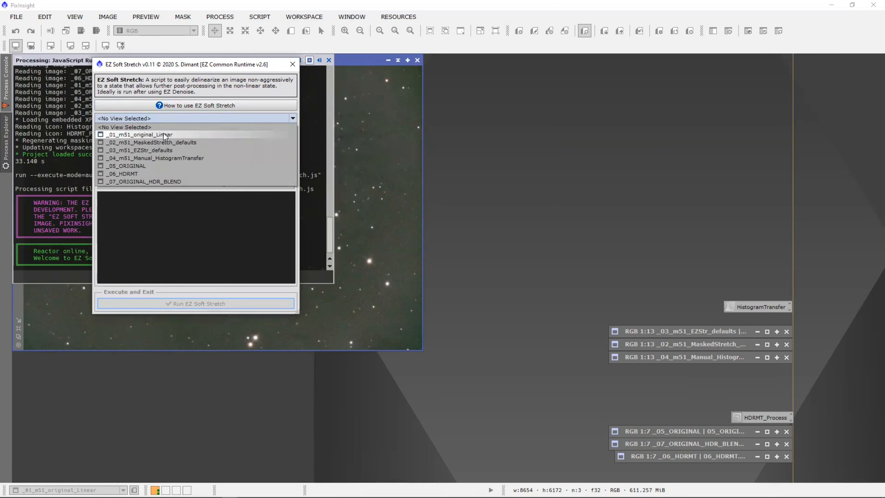
pyautogui.click(163, 134)
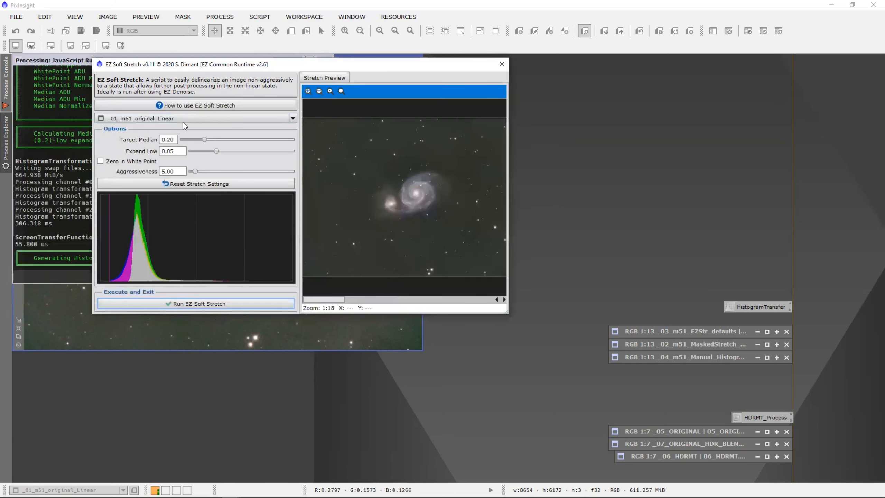
pyautogui.moveTo(506, 310); pyautogui.dragTo(763, 446)
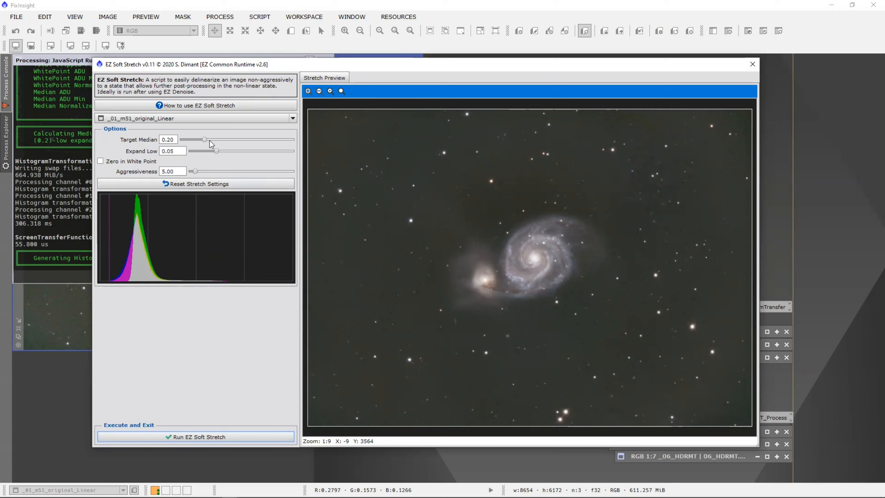
# Set Target Median 0.28, Expand Low 0.12, Zero in White Point on, Aggressiveness 68.3.
pyautogui.moveTo(204, 140); pyautogui.dragTo(240, 143)
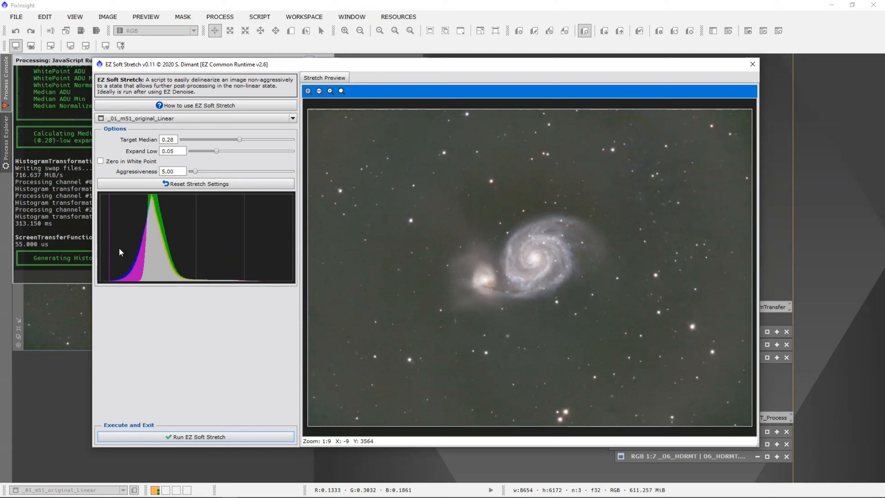
pyautogui.moveTo(217, 151); pyautogui.dragTo(251, 153)
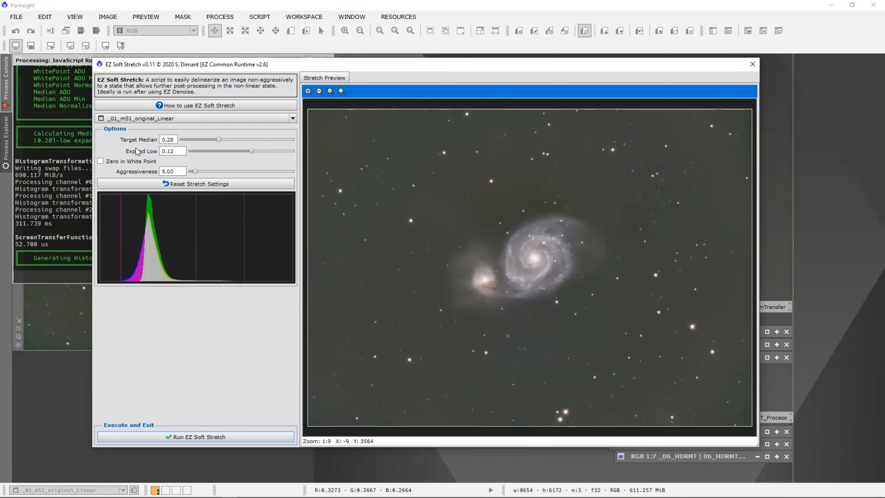
pyautogui.click(101, 162)
pyautogui.moveTo(195, 172); pyautogui.dragTo(261, 174)
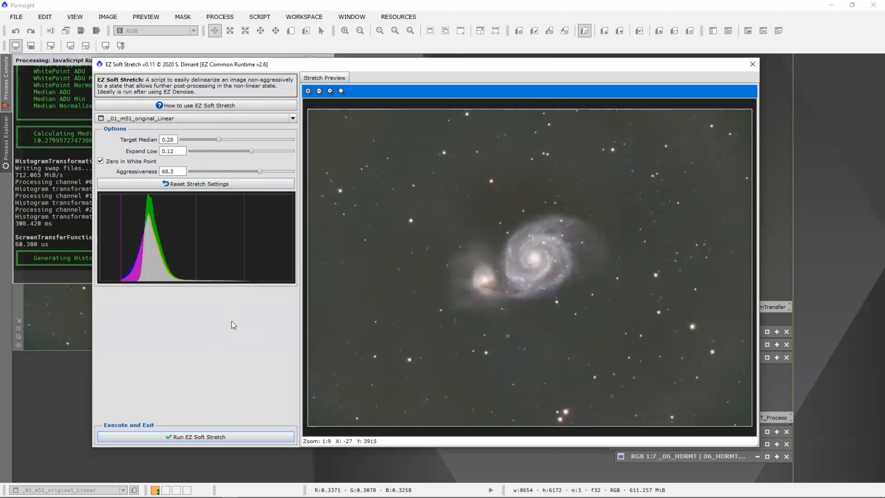
# Reset to default stretch settings and run EZ Soft Stretch on _01_m51_original_Linear.
pyautogui.click(212, 184)
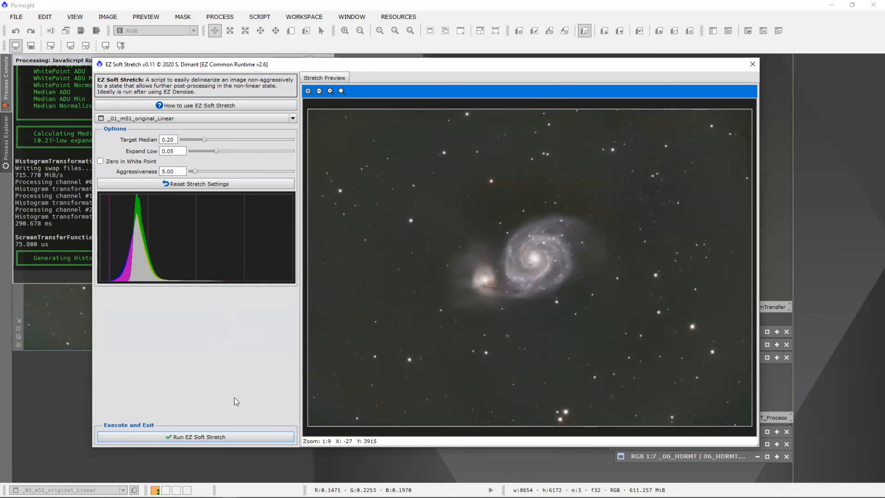
pyautogui.click(216, 437)
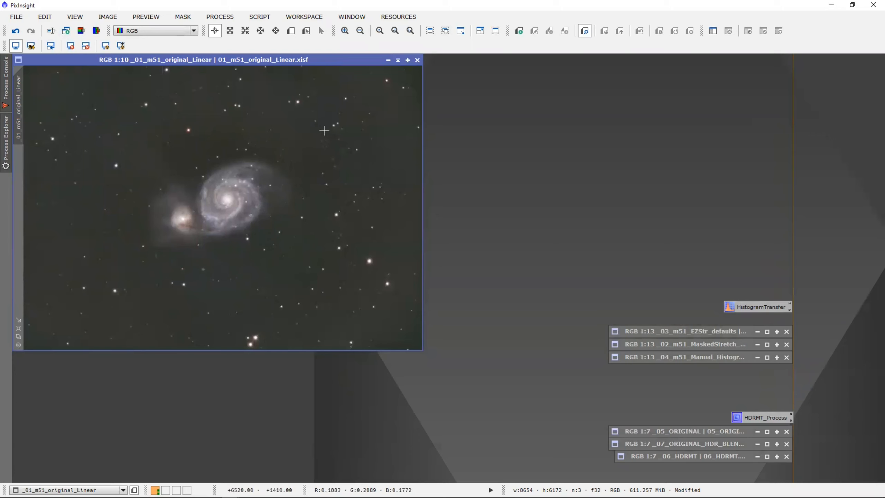
# Undo and redo the HistogramTransformation to compare linear versus stretched, then minimize the image.
pyautogui.rightClick(361, 130)
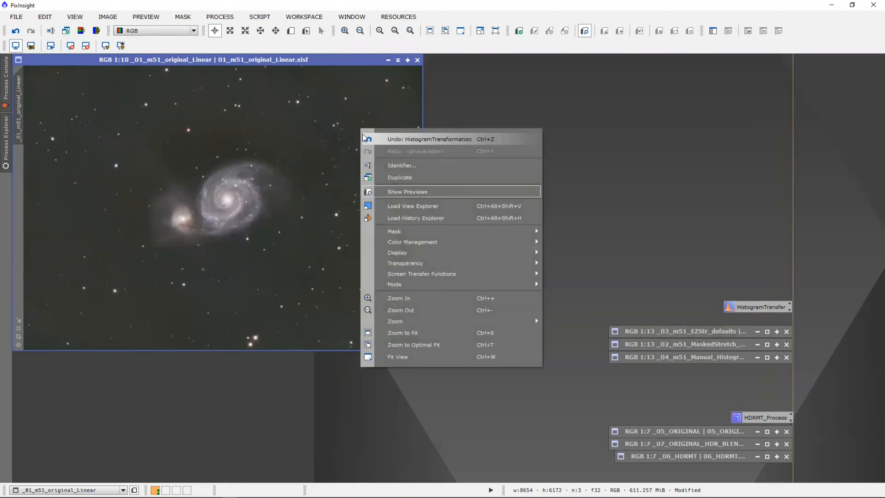
pyautogui.click(402, 139)
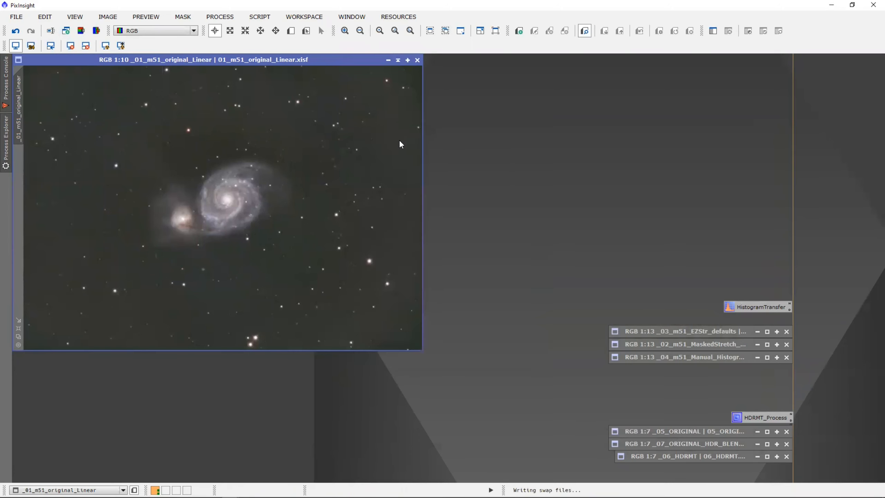
pyautogui.rightClick(368, 138)
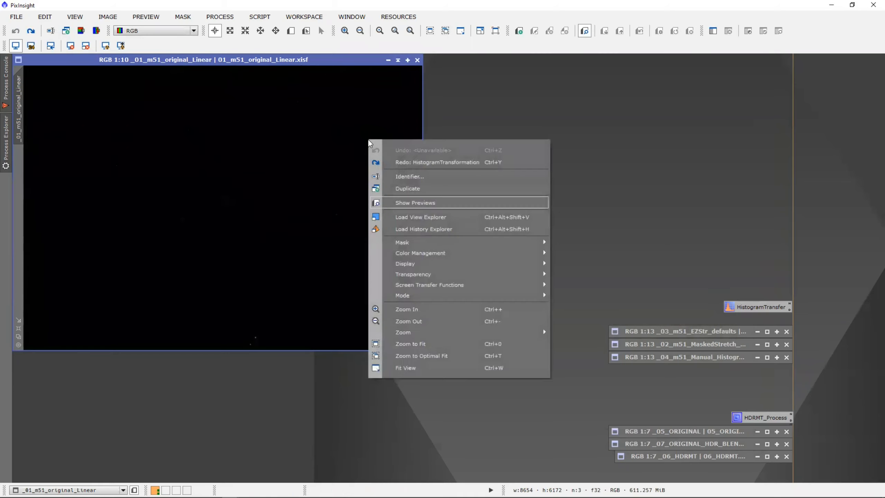
pyautogui.click(406, 161)
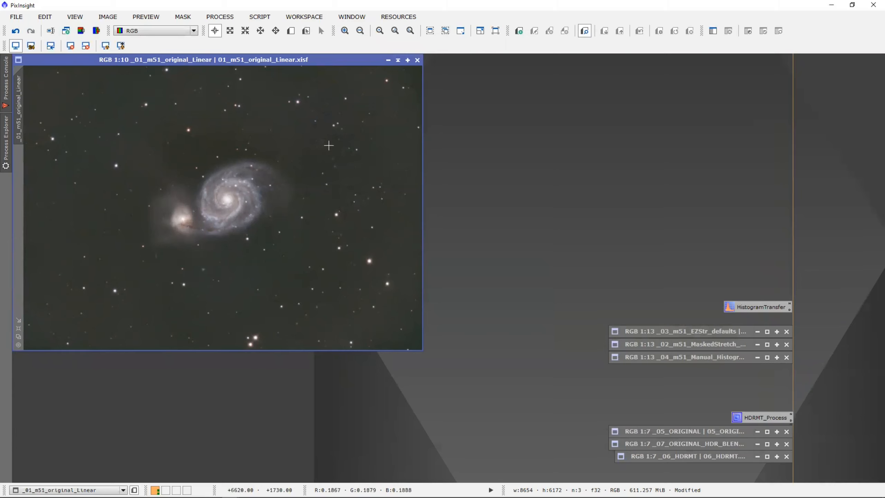
pyautogui.click(397, 60)
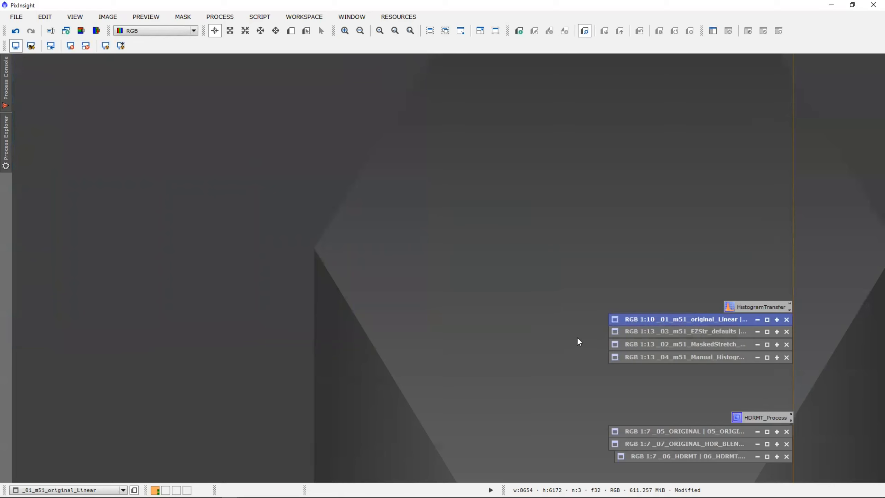
# Restore _03_m51_EZStr_defaults, _02_m51_MaskedStretch_defaults and _04_m51_Manual_HistogramTransfer from the icon stack.
pyautogui.doubleClick(654, 331)
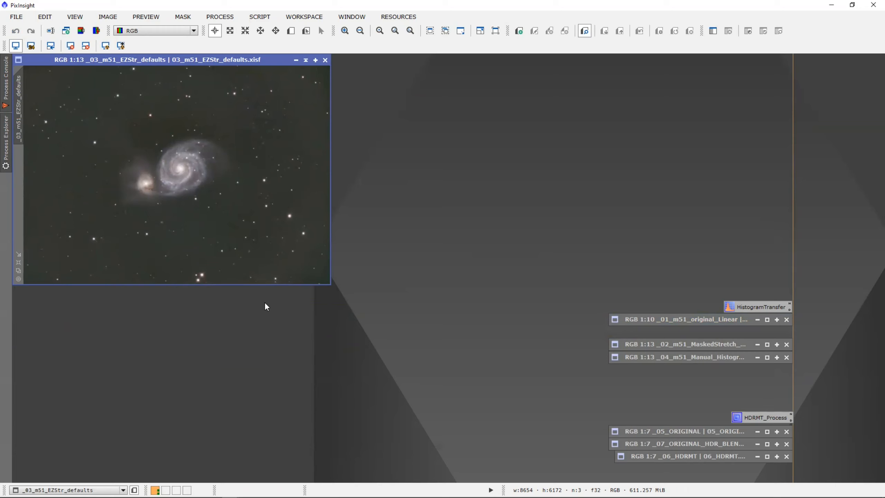
pyautogui.doubleClick(725, 342)
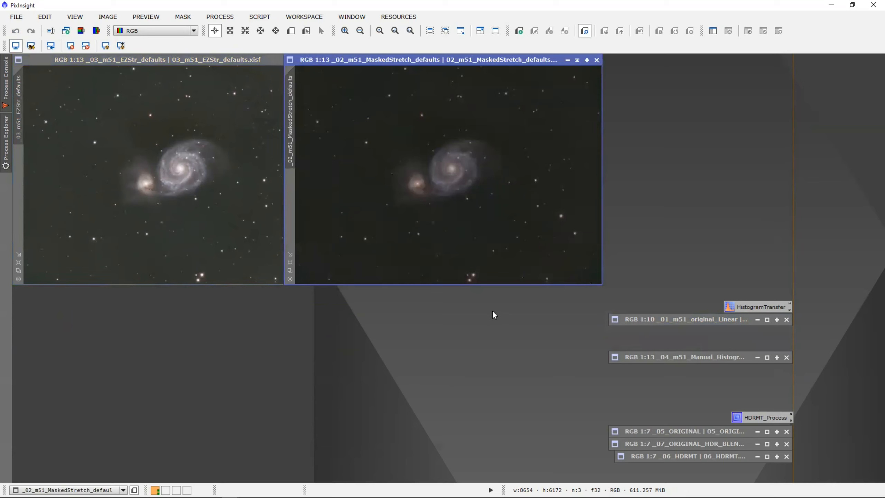
pyautogui.doubleClick(713, 359)
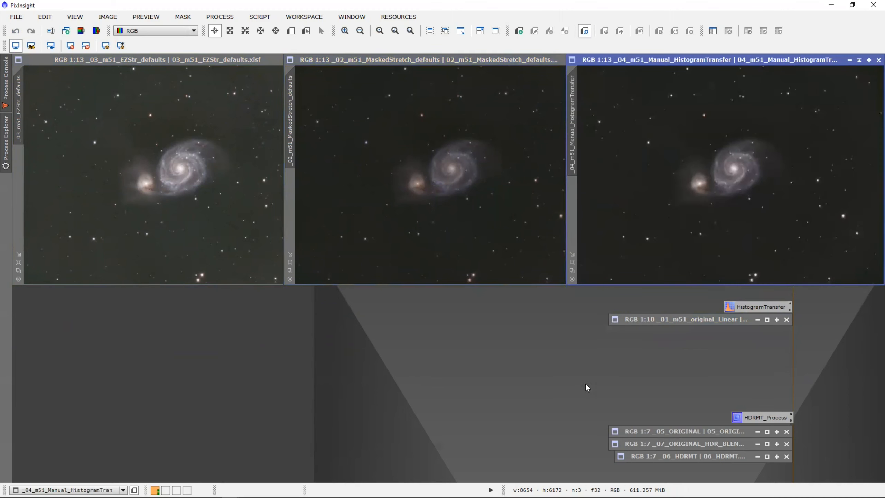
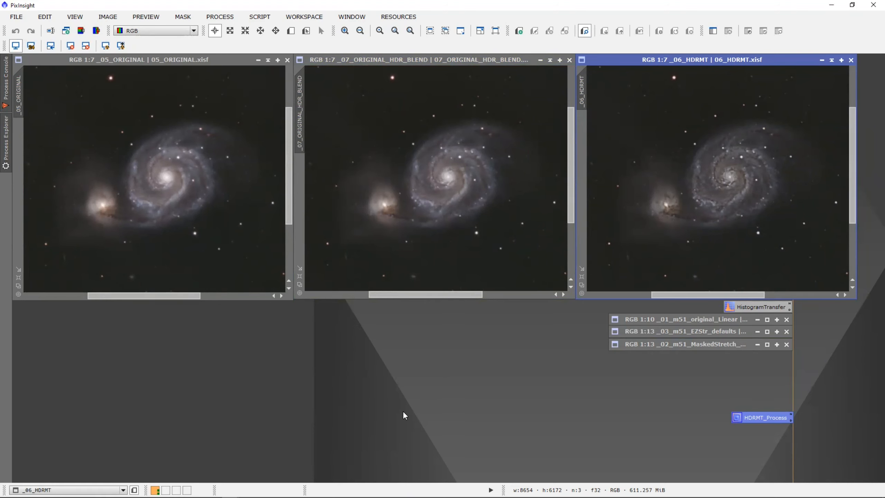
# Switch to the second PixInsight session showing the Thor's Helmet target and its Deconvolution setup.
pyautogui.hotkey('alt', 'Tab')
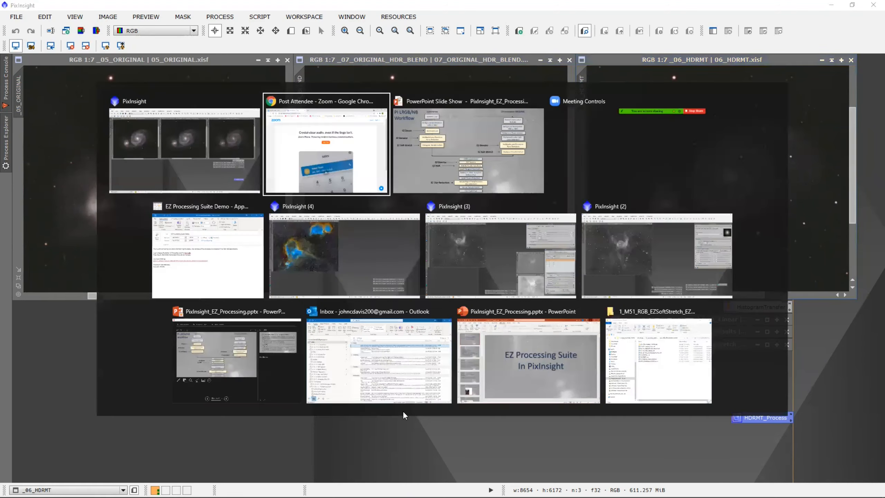
pyautogui.hotkey('alt', 'Tab')
pyautogui.hotkey('alt', 'Tab')
pyautogui.hotkey('alt', 'Tab')
pyautogui.hotkey('alt', 'Tab')
pyautogui.hotkey('alt', 'Tab')
pyautogui.hotkey('alt', 'Tab')
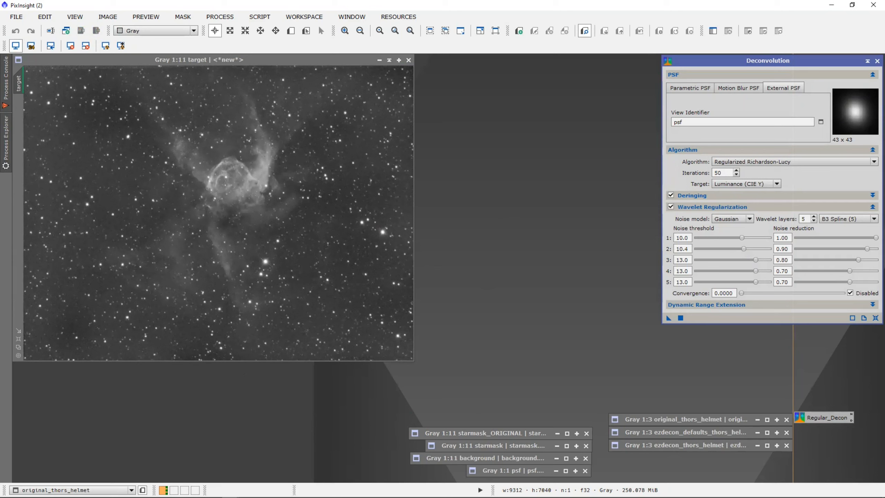
# Launch EZ Decon from the EZ Processing Suite, accept its disclaimer, and load the 'target' image.
pyautogui.click(257, 16)
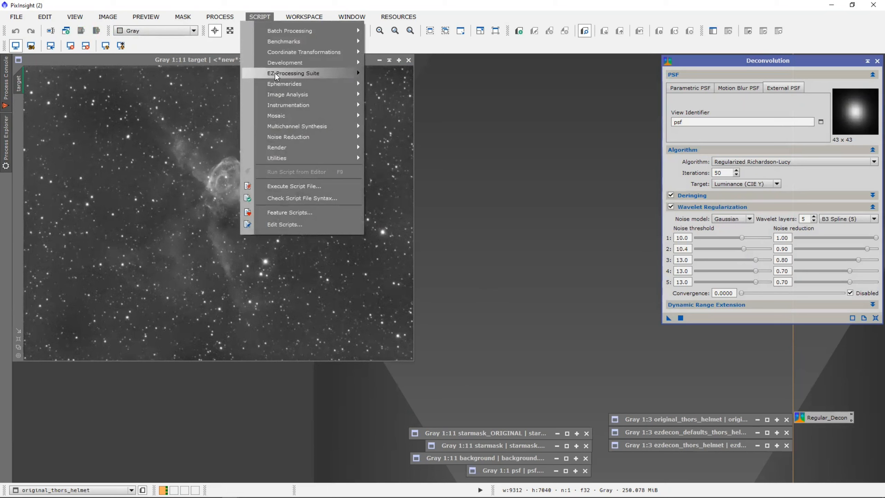
pyautogui.moveTo(276, 73)
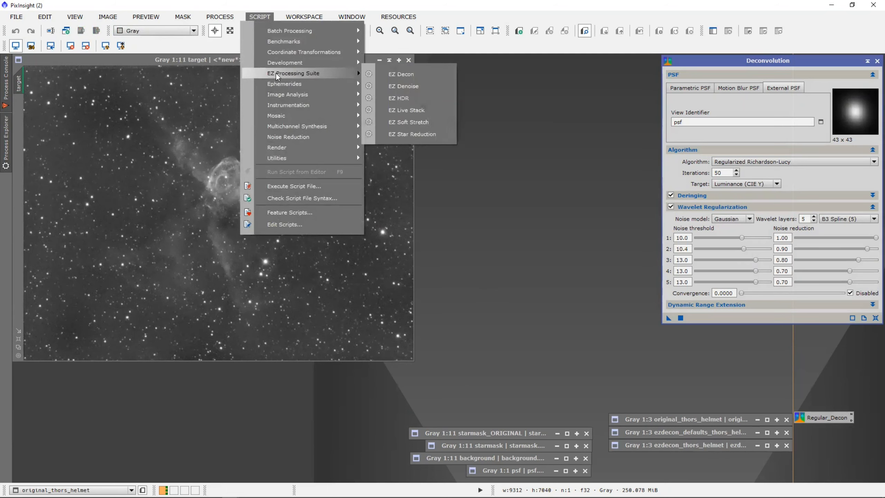
pyautogui.click(408, 73)
pyautogui.click(476, 287)
pyautogui.click(438, 163)
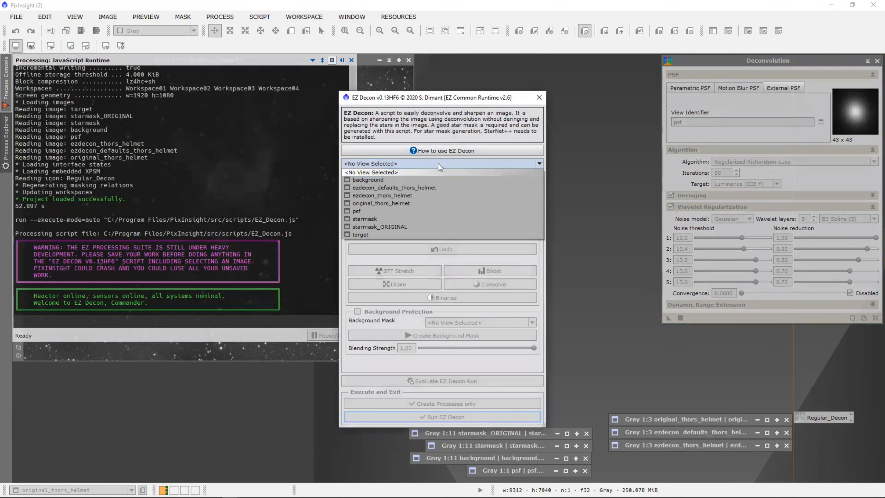
pyautogui.click(384, 234)
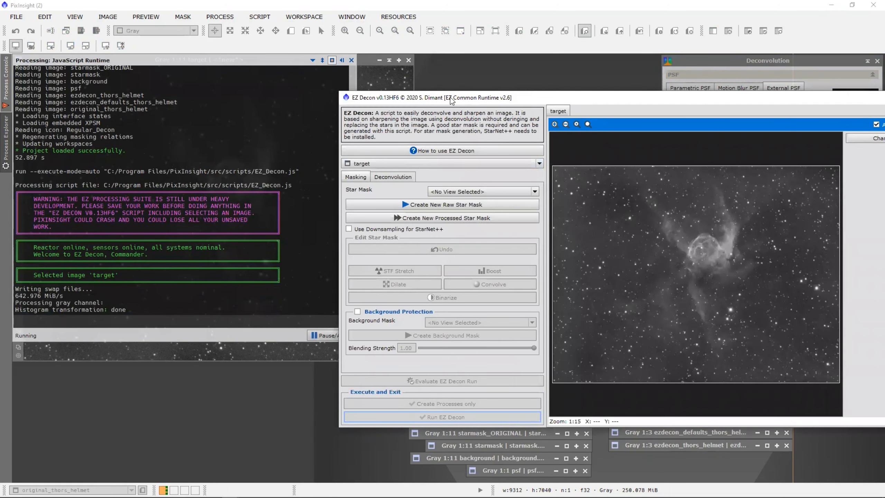
# Move the EZ Decon dialog to the upper left so the Deconvolution settings show.
pyautogui.moveTo(452, 101); pyautogui.dragTo(145, 66)
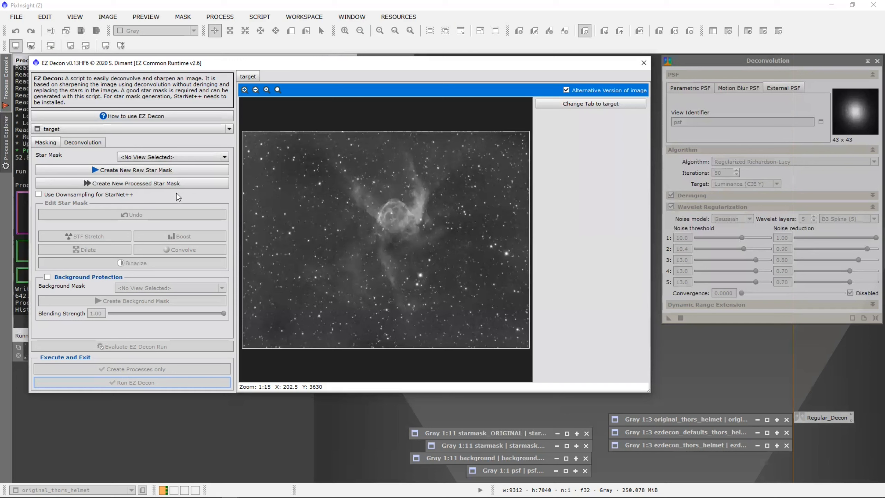
# Use starmask_ORIGINAL as the star mask and enlarge the EZ Decon window for a bigger preview.
pyautogui.click(175, 160)
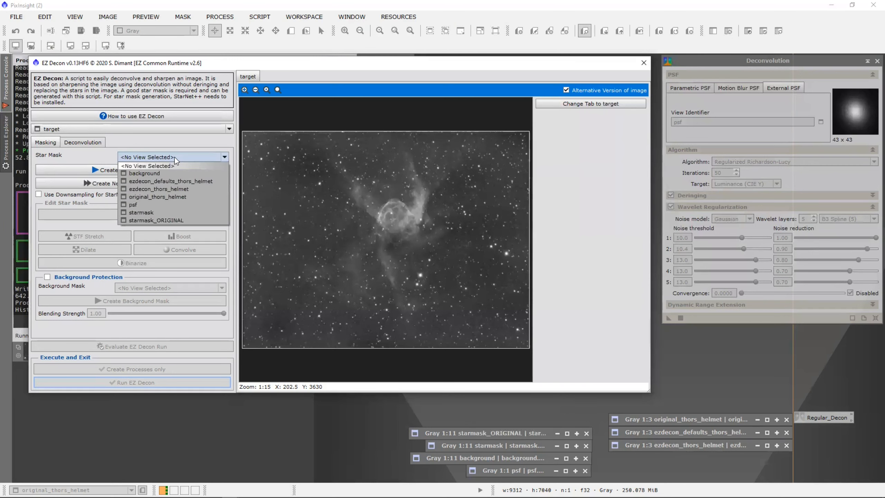
pyautogui.click(168, 221)
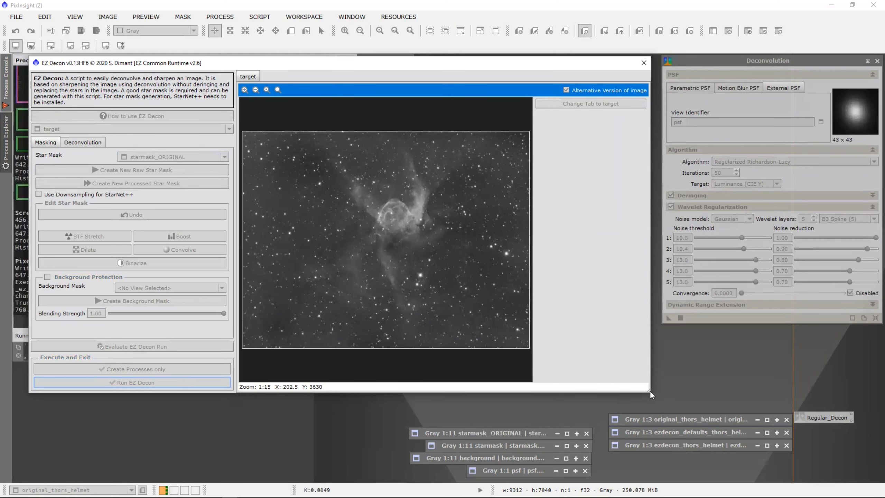
pyautogui.moveTo(649, 390); pyautogui.dragTo(833, 463)
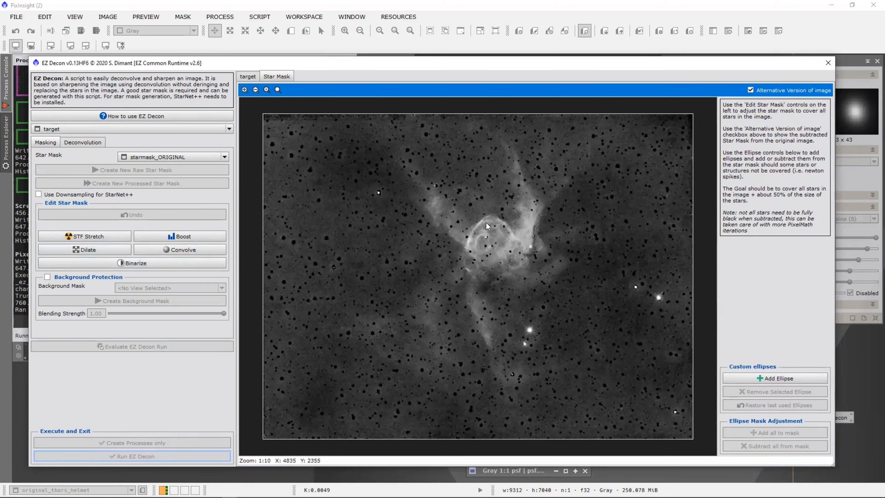
# Add a custom ellipse over the bright star below the nebula to the star mask.
pyautogui.click(751, 90)
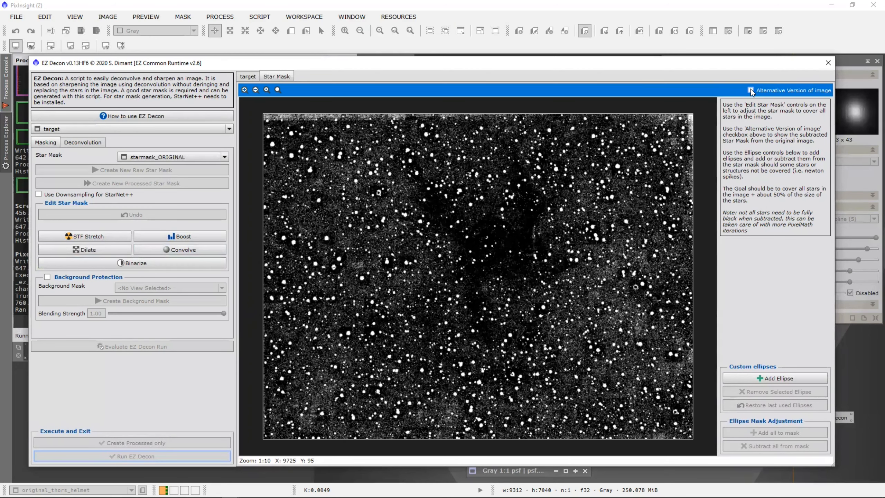
pyautogui.click(751, 90)
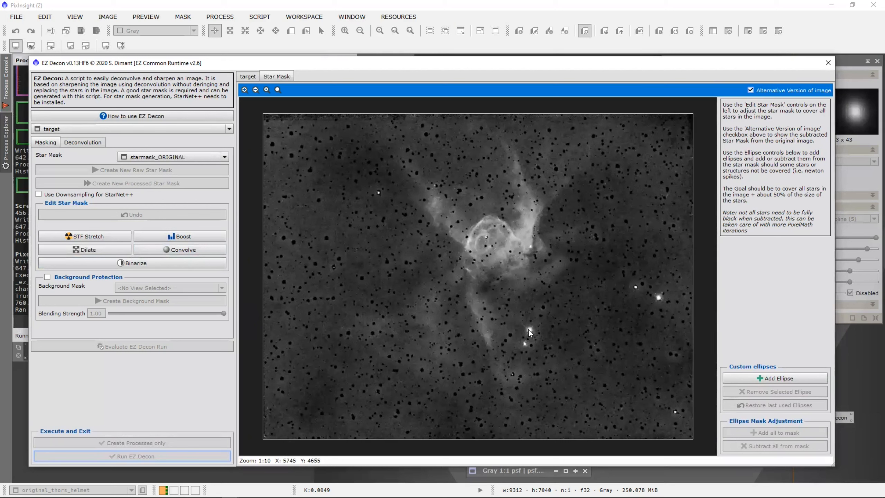
pyautogui.click(782, 378)
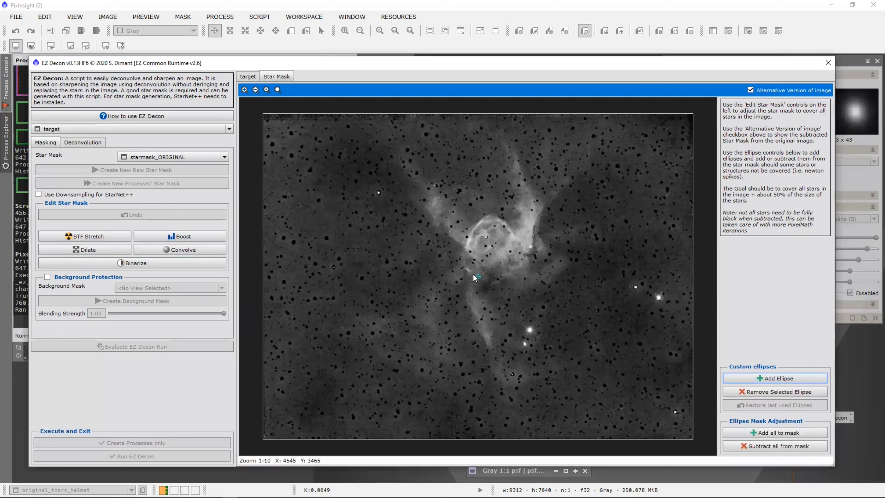
pyautogui.moveTo(478, 278); pyautogui.dragTo(533, 333)
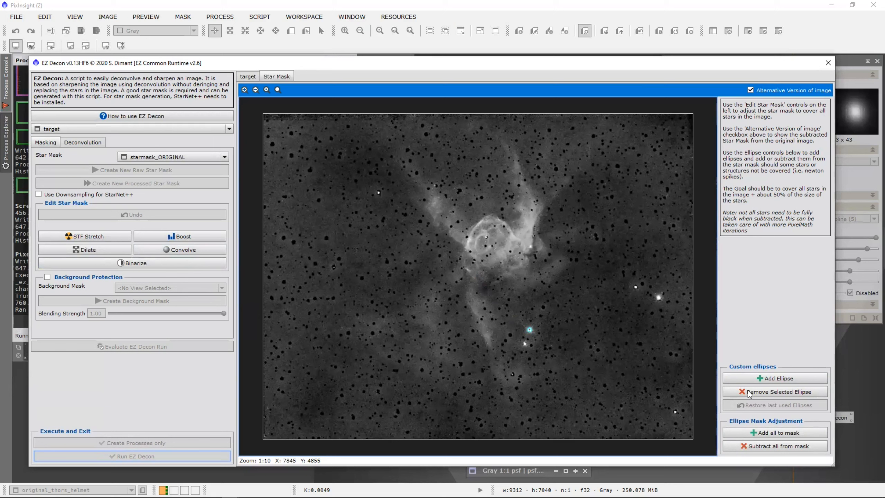
pyautogui.click(770, 434)
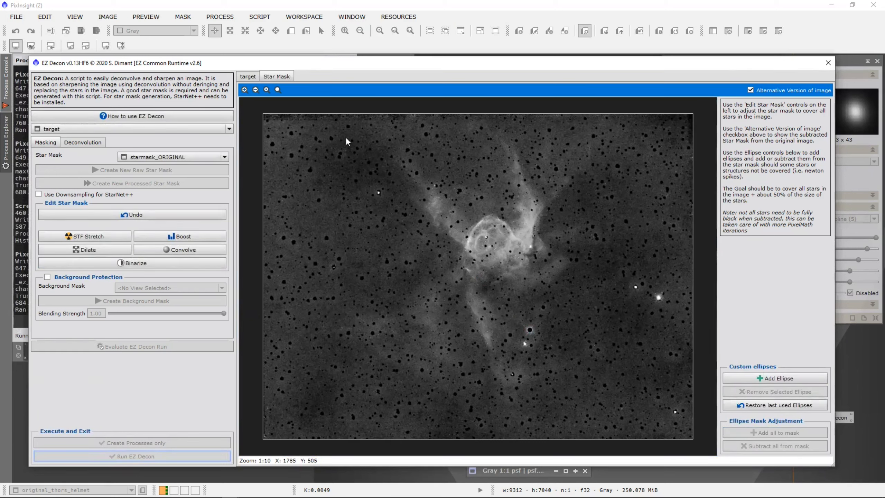
# Convolve the star mask twice and dilate it once while zoomed in, then fit to view.
pyautogui.click(245, 91)
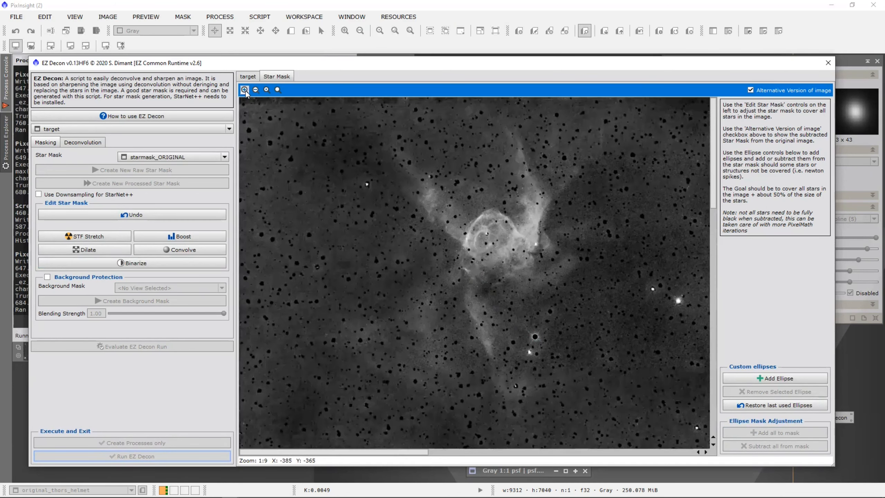
pyautogui.click(245, 91)
pyautogui.click(245, 91)
pyautogui.click(245, 91)
pyautogui.click(245, 90)
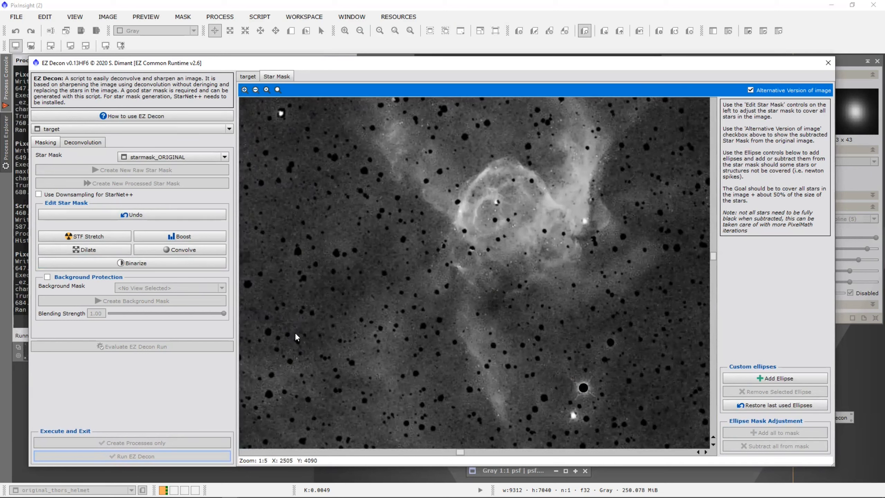
pyautogui.click(182, 250)
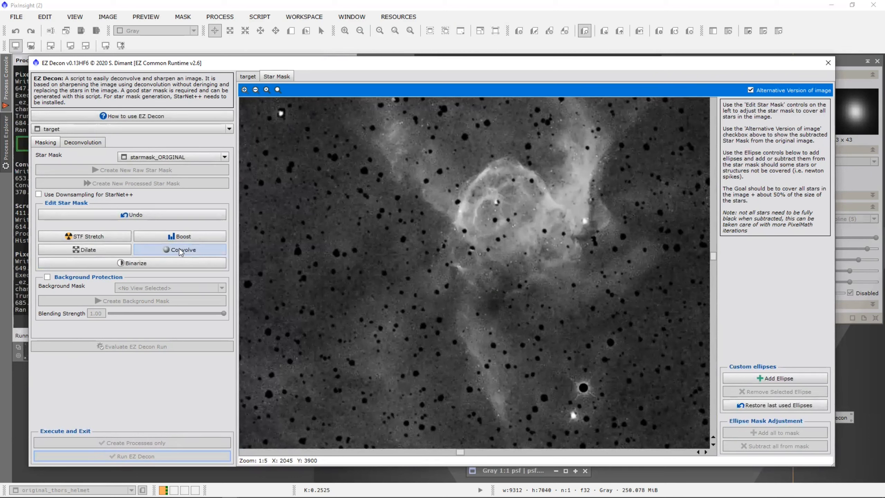
pyautogui.click(179, 249)
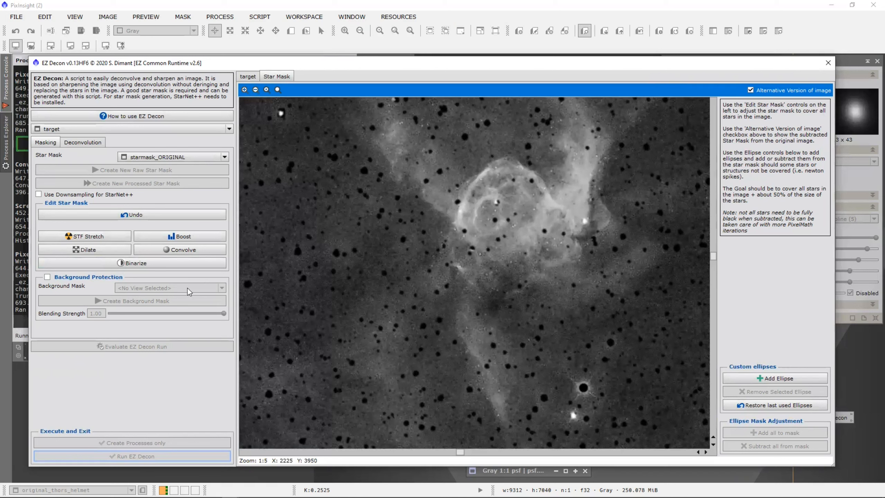
pyautogui.click(95, 250)
pyautogui.click(277, 89)
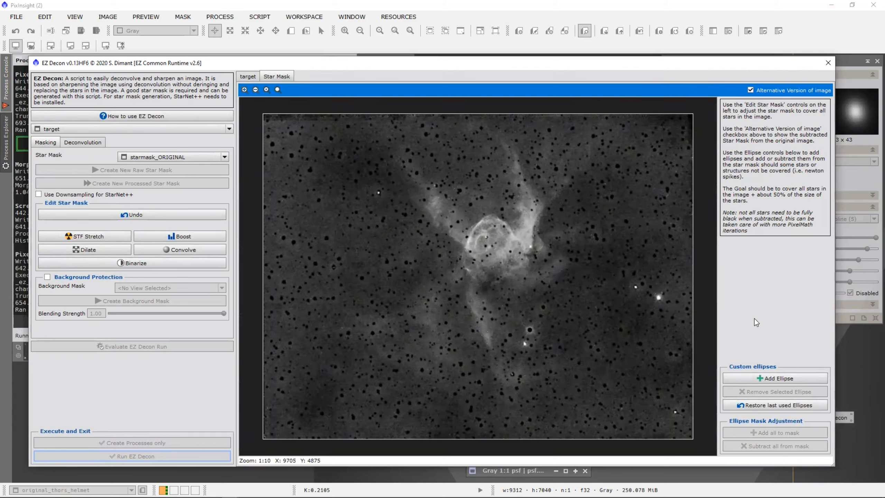
# Select 'starmask' as EZ Decon's star mask and enable Background Protection.
pyautogui.click(173, 154)
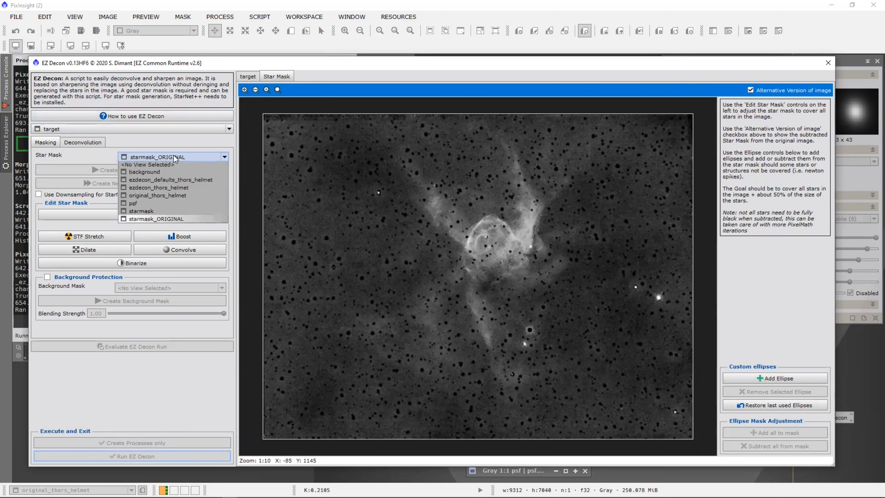
pyautogui.click(157, 210)
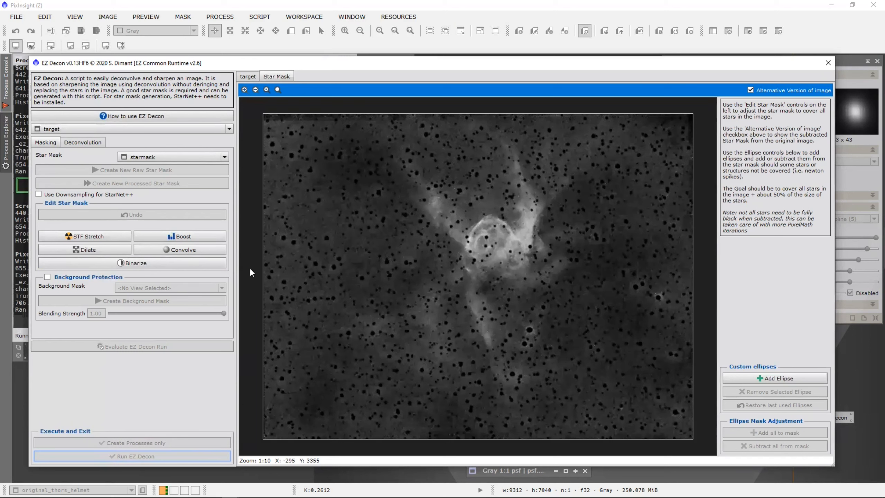
pyautogui.click(48, 277)
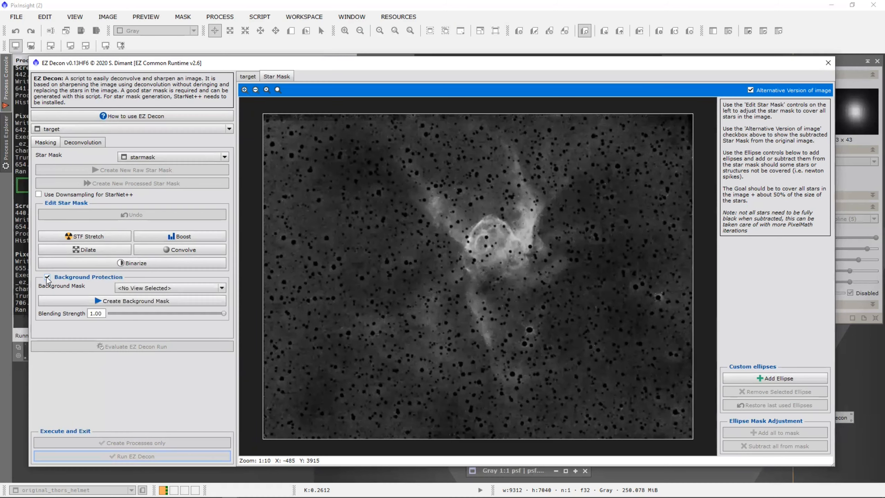
# Set 'background' as the background mask, check it in grayscale, then show the Deconvolution settings.
pyautogui.click(165, 289)
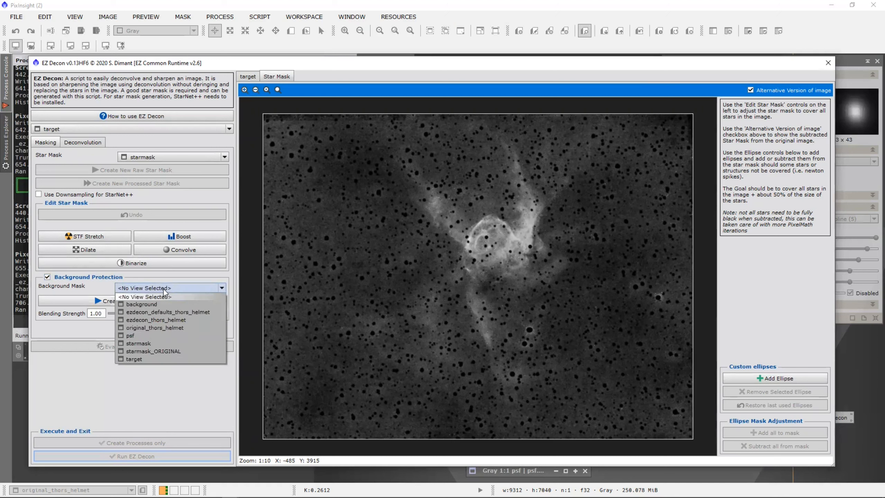
pyautogui.click(152, 304)
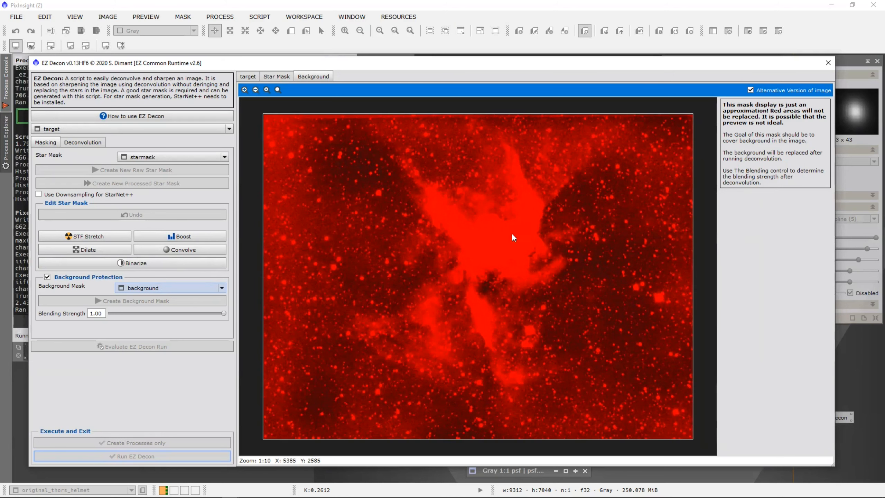
pyautogui.click(751, 90)
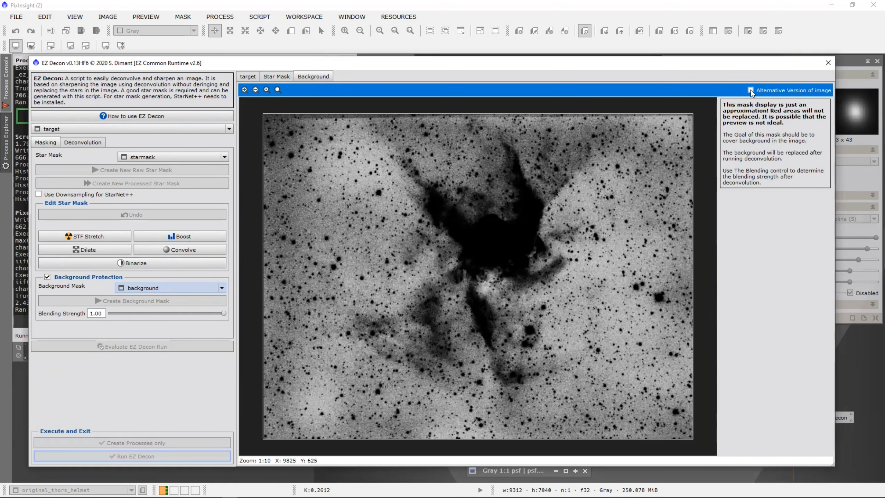
pyautogui.click(751, 90)
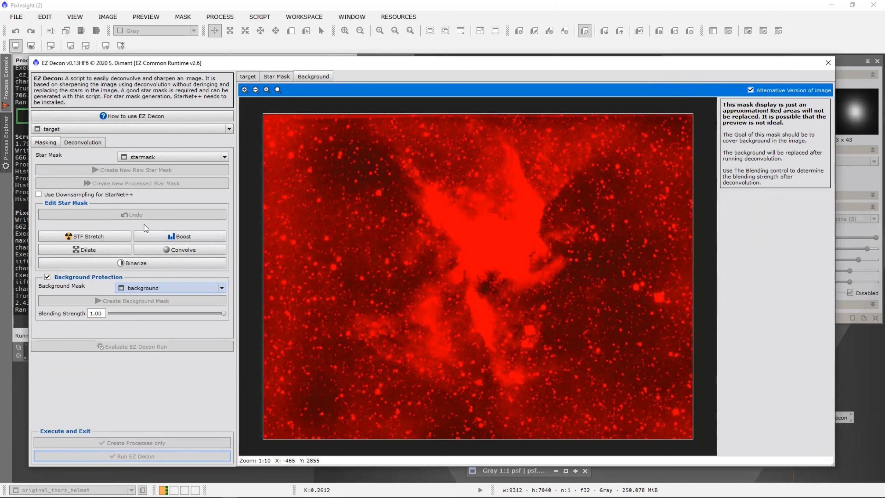
pyautogui.click(76, 141)
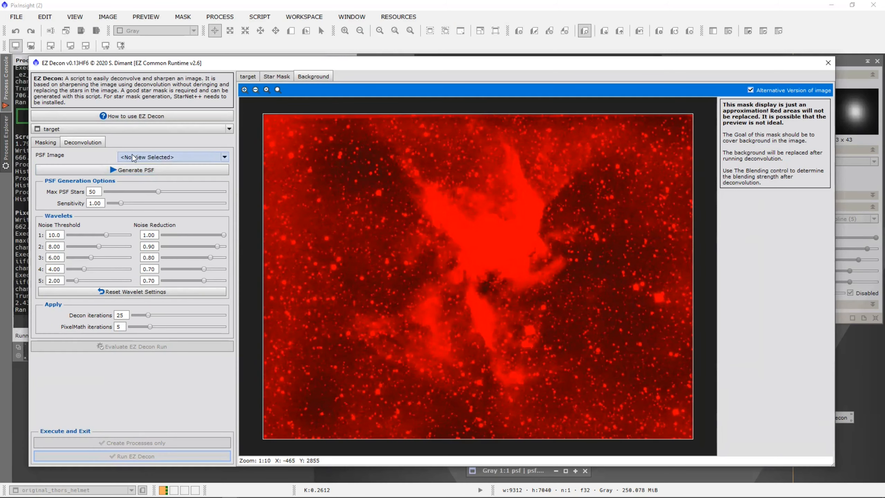
# Select 'psf' as the PSF image and make the EZ Decon window slightly narrower.
pyautogui.click(151, 156)
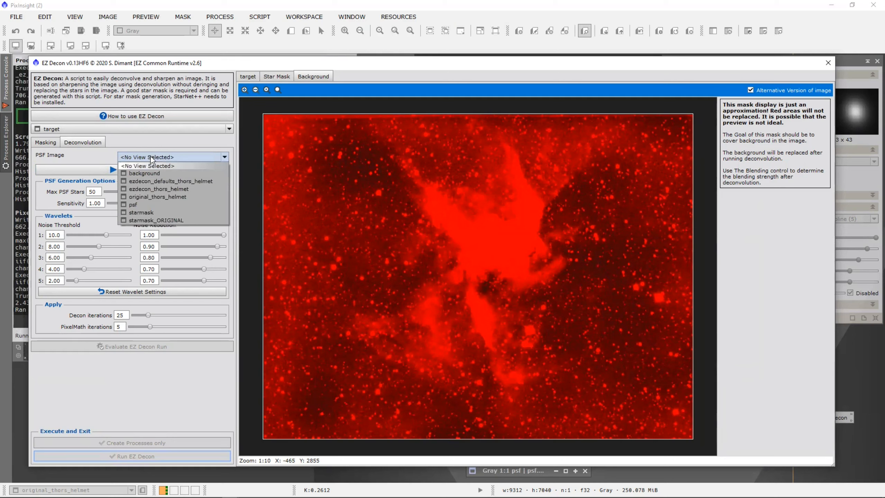
pyautogui.click(147, 205)
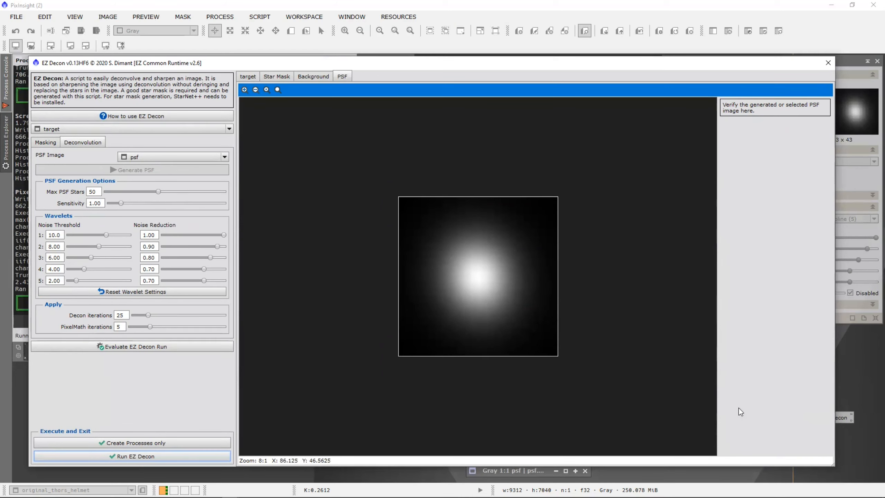
pyautogui.moveTo(834, 465); pyautogui.dragTo(658, 460)
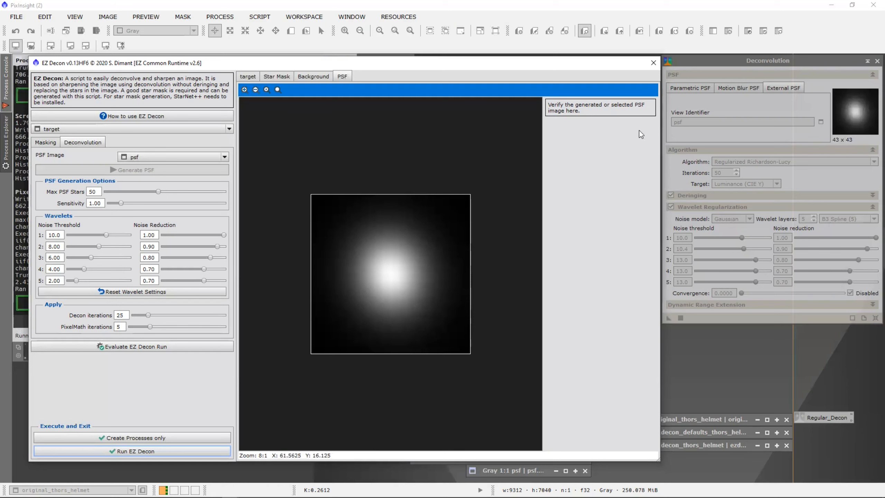
# Close EZ Decon and Deconvolution, roll up the target window, and restore original_thors_helmet.
pyautogui.click(653, 63)
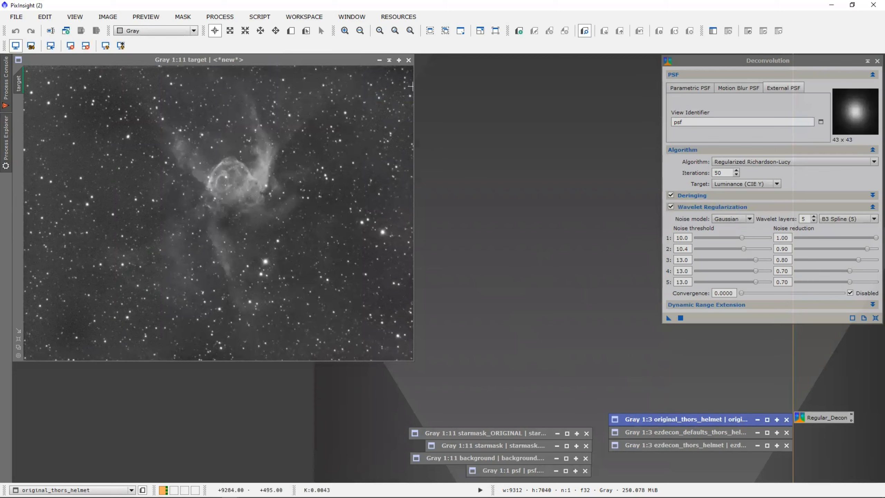
pyautogui.click(389, 61)
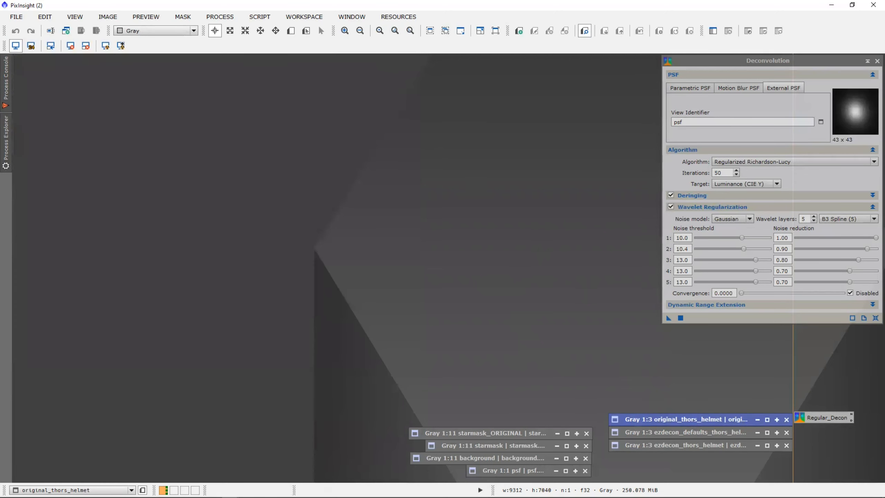
pyautogui.click(878, 61)
pyautogui.doubleClick(715, 418)
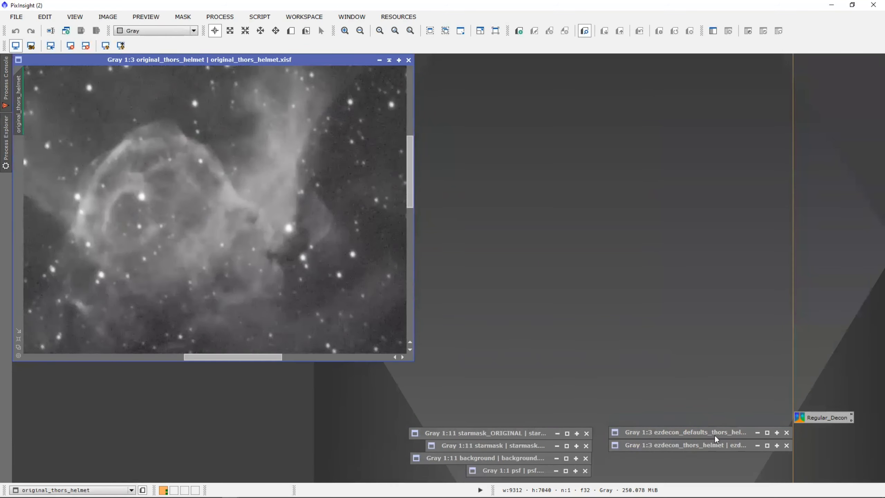
# Restore the ezdecon_defaults_thors_helmet and ezdecon_thors_helmet windows next to the original at 1:3.
pyautogui.doubleClick(696, 432)
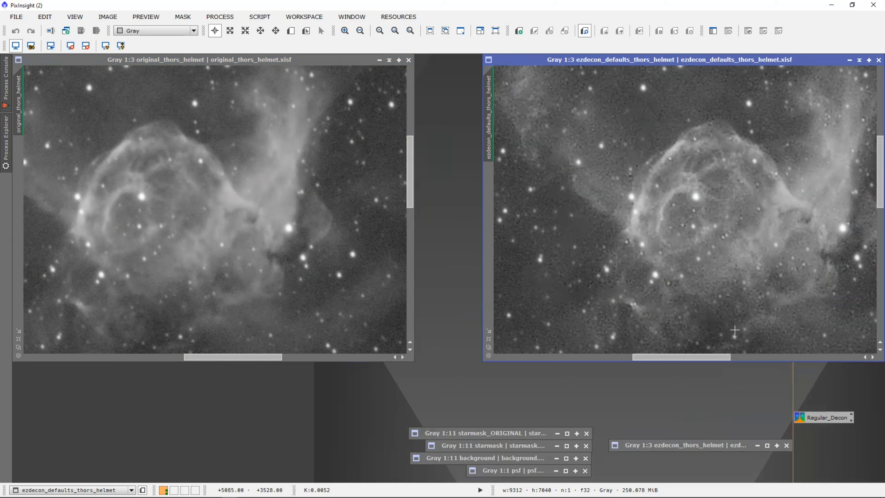
pyautogui.doubleClick(689, 444)
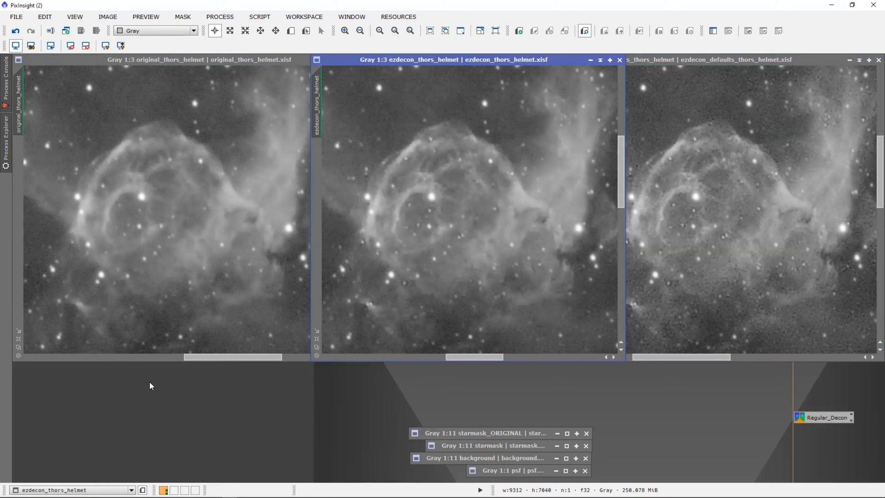
# Relaunch EZ Decon from EZ Processing Suite, choose the 'target' image, and move the dialog left.
pyautogui.click(257, 19)
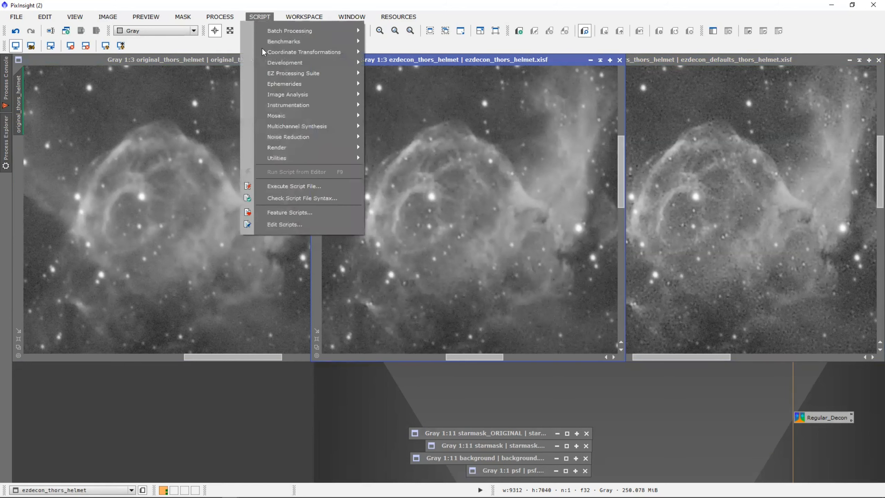
pyautogui.moveTo(281, 74)
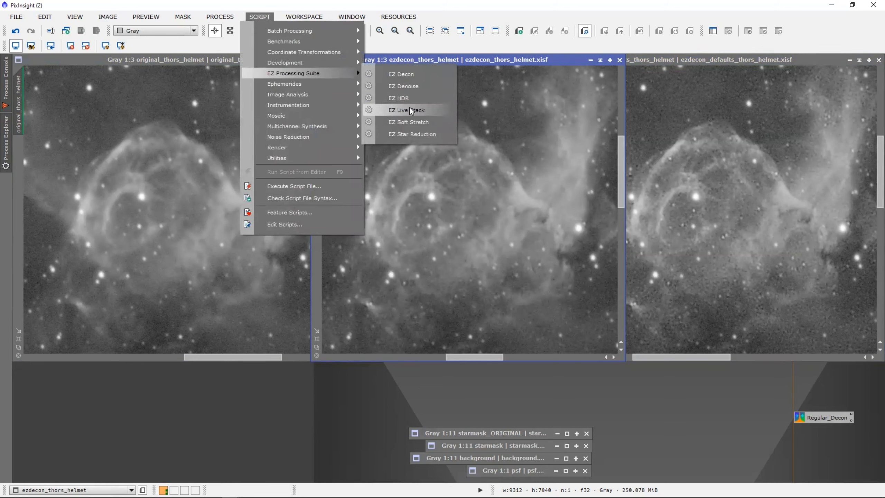
pyautogui.click(408, 76)
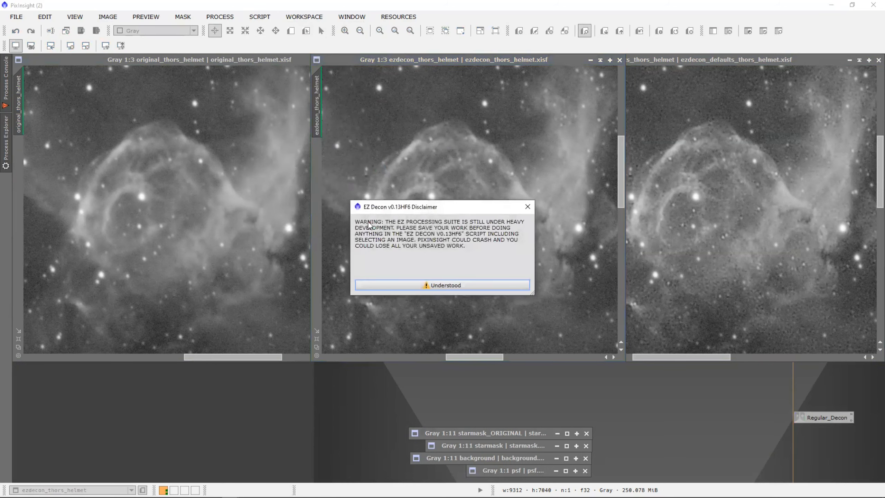
pyautogui.click(417, 286)
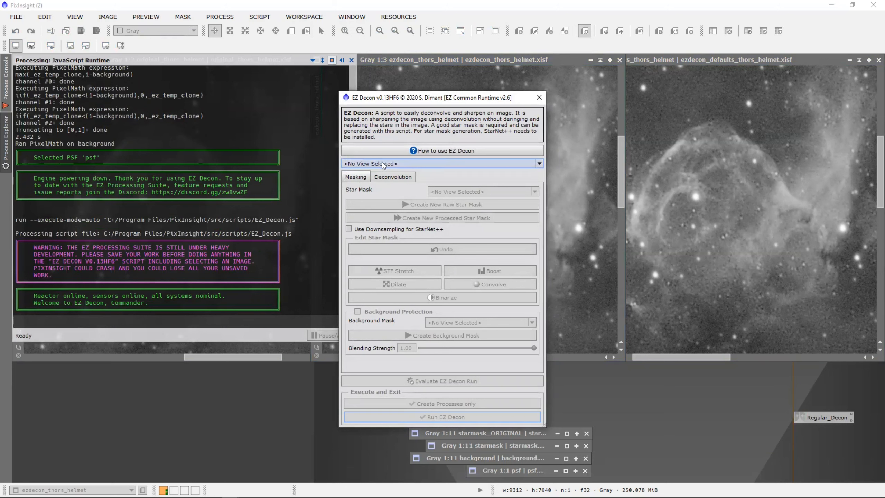
pyautogui.click(369, 164)
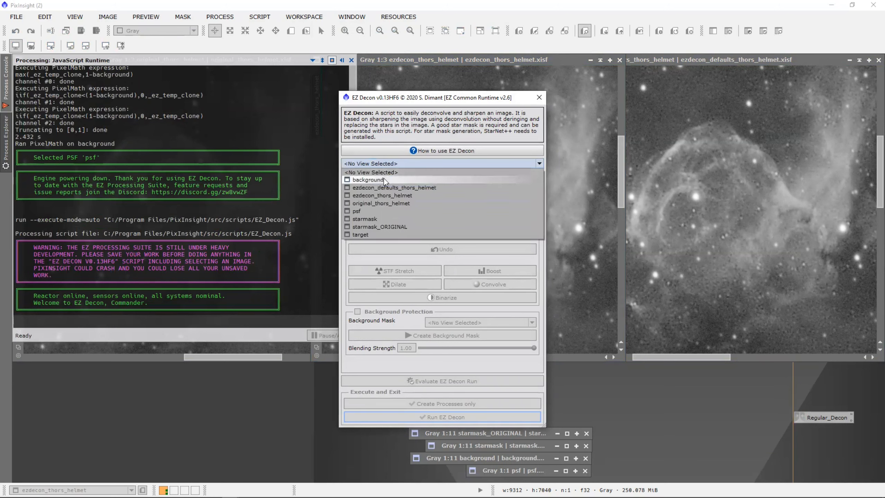
pyautogui.click(376, 235)
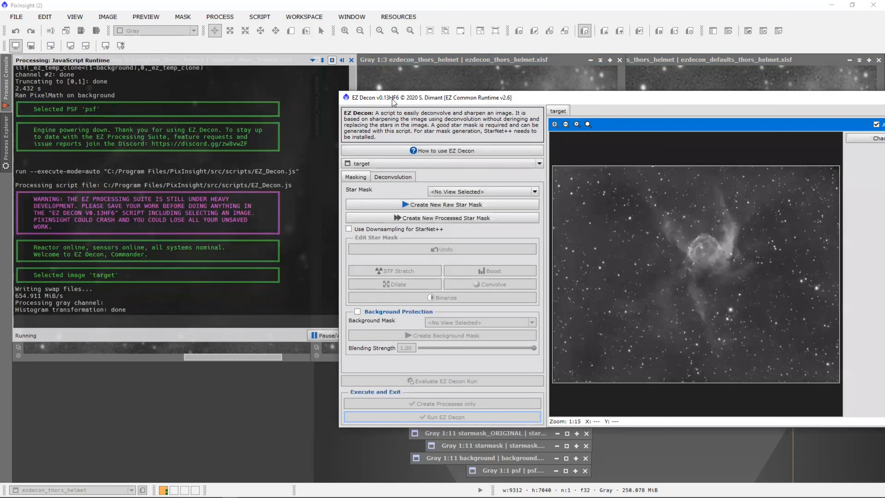
pyautogui.moveTo(390, 101); pyautogui.dragTo(101, 76)
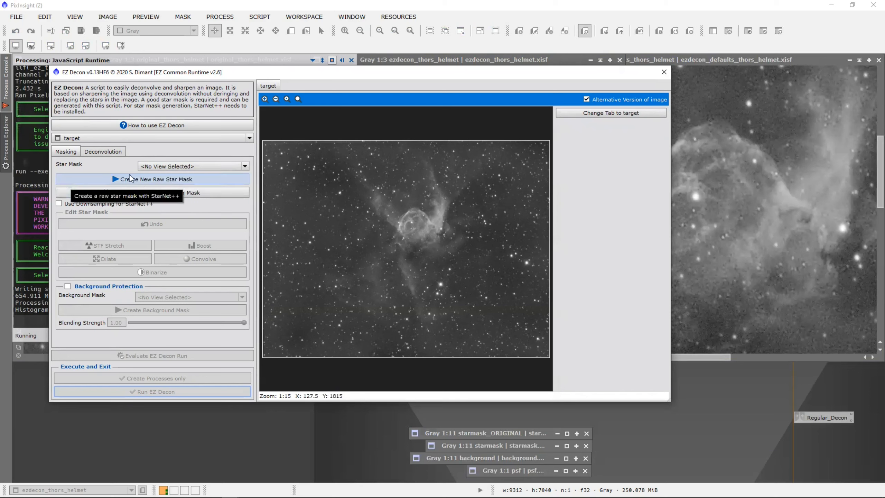
# Turn on Background Protection in EZ Decon, leaving the star and background masks unset.
pyautogui.click(181, 168)
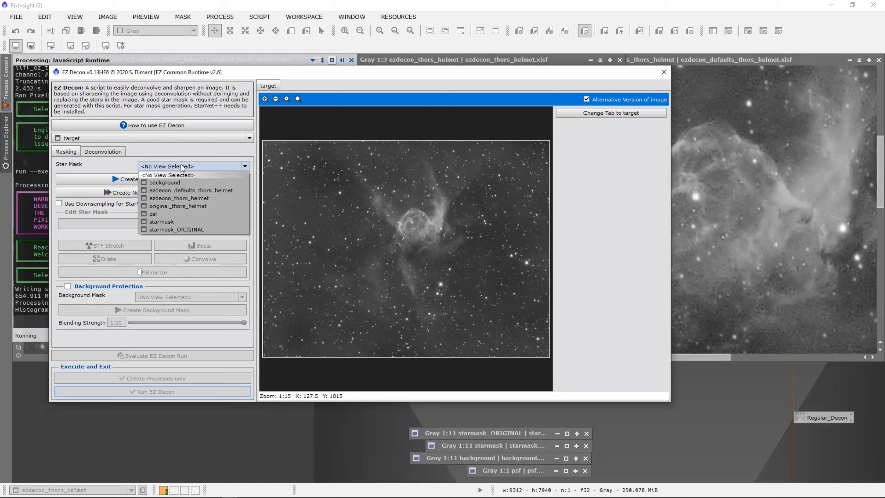
pyautogui.click(104, 171)
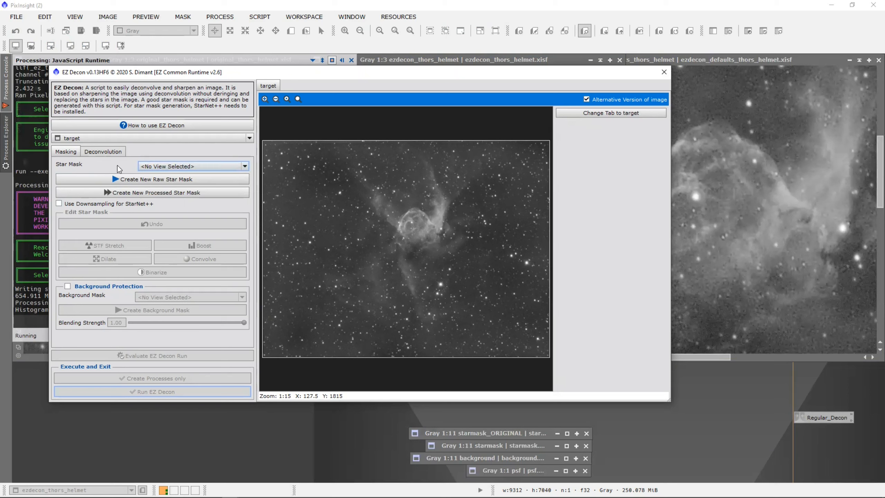
pyautogui.click(70, 286)
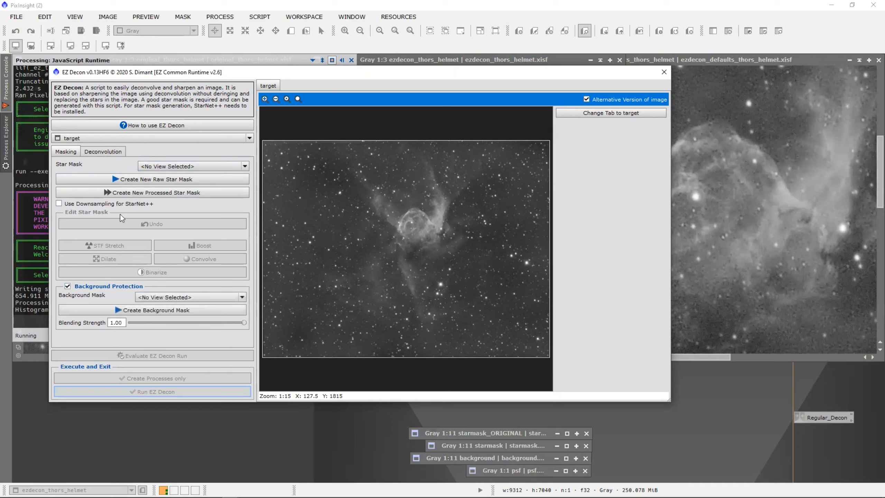
pyautogui.click(187, 298)
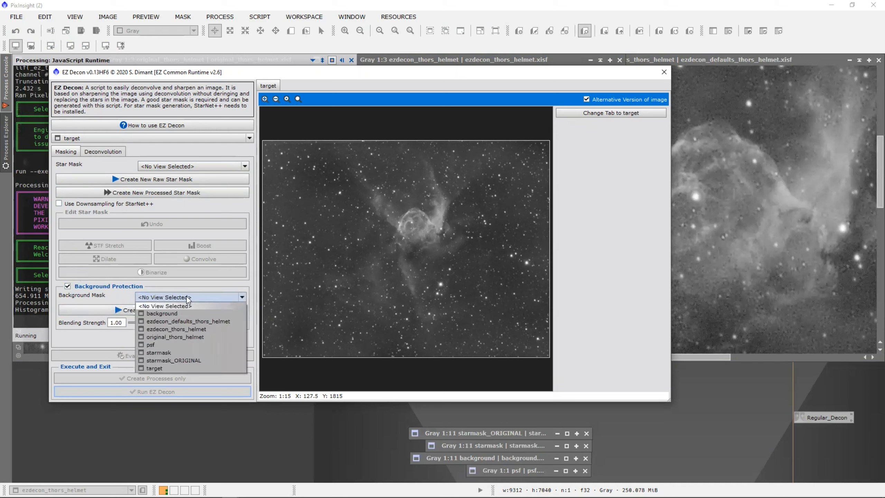
pyautogui.click(119, 300)
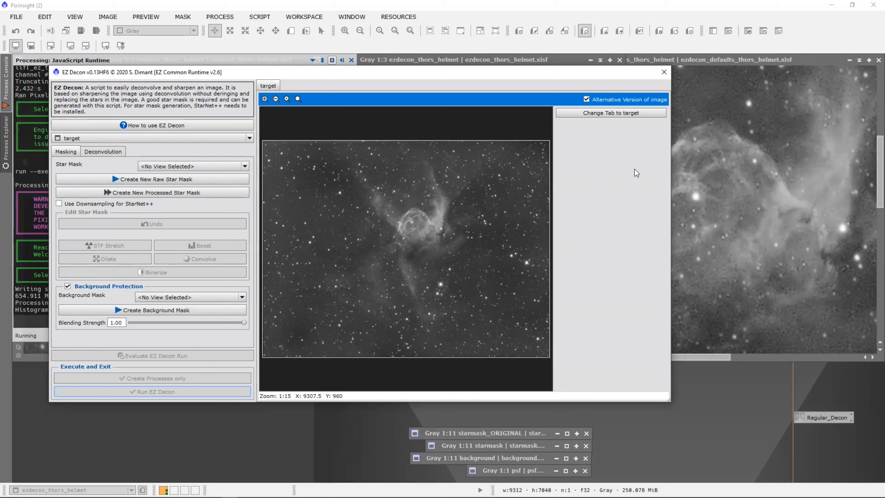
# Close the EZ Decon window and cycle through open windows with Alt+Tab.
pyautogui.click(664, 72)
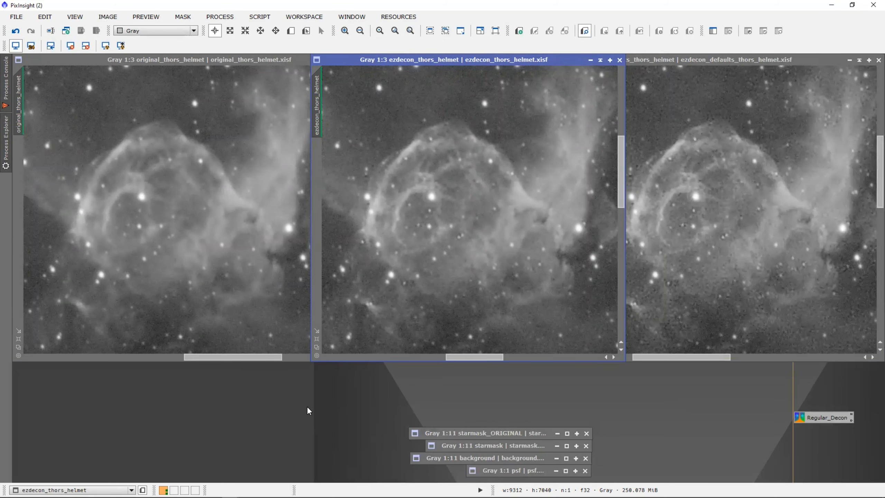
pyautogui.hotkey('alt', 'Tab')
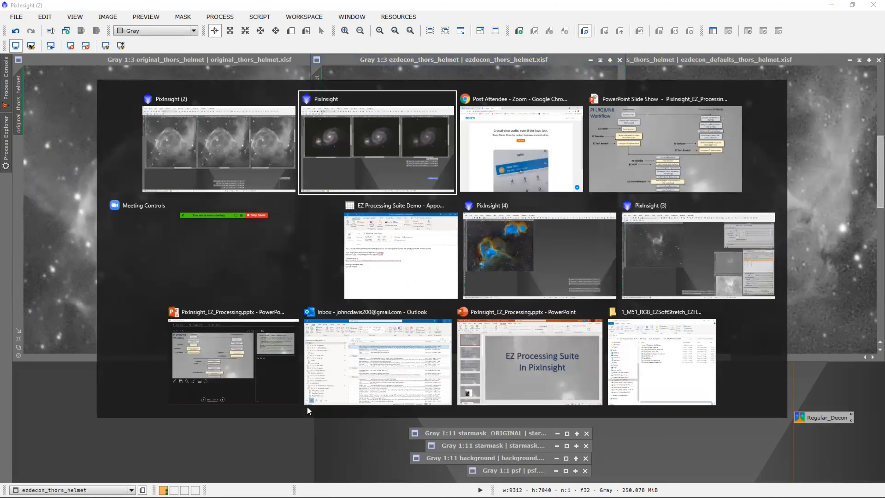
pyautogui.hotkey('alt', 'Tab')
pyautogui.hotkey('alt', 'Tab')
pyautogui.hotkey('alt', 'Tab')
pyautogui.hotkey('alt', 'Tab')
pyautogui.hotkey('alt', 'Tab')
pyautogui.hotkey('alt', 'Tab')
pyautogui.hotkey('alt', 'Tab')
pyautogui.hotkey('alt', 'Tab')
pyautogui.hotkey('alt', 'Tab')
pyautogui.hotkey('alt', 'Tab')
pyautogui.hotkey('alt', 'Tab')
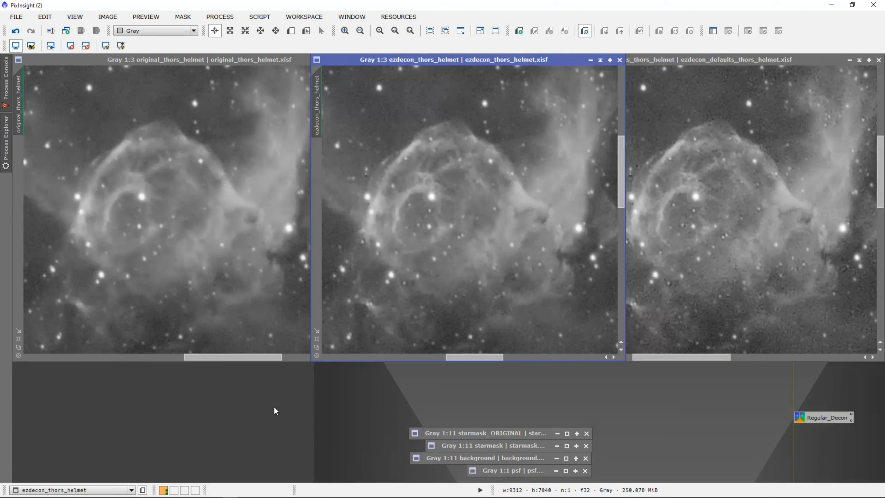
pyautogui.hotkey('alt', 'Tab')
# Switch to the PixInsight (3) instance and open the Script menu toward EZ Processing Suite.
pyautogui.press('Tab')
pyautogui.press('Tab')
pyautogui.press('Tab')
pyautogui.press('Tab')
pyautogui.press('Tab')
pyautogui.press('Tab')
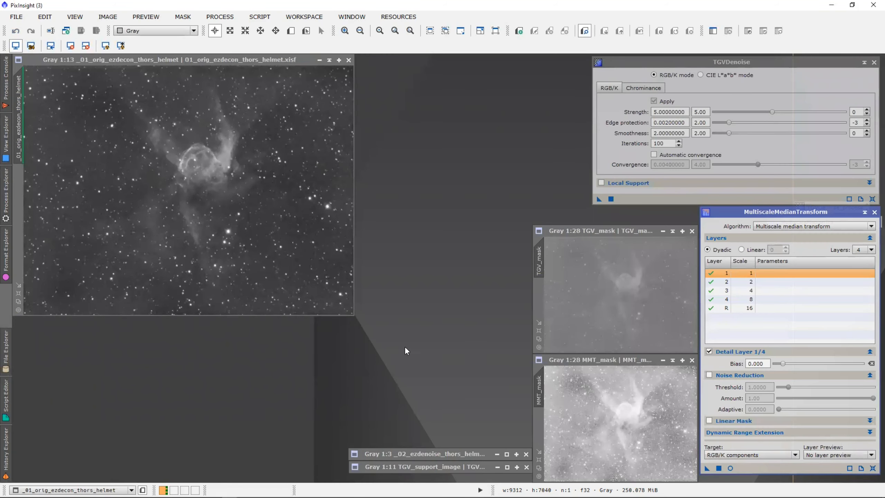
pyautogui.click(259, 17)
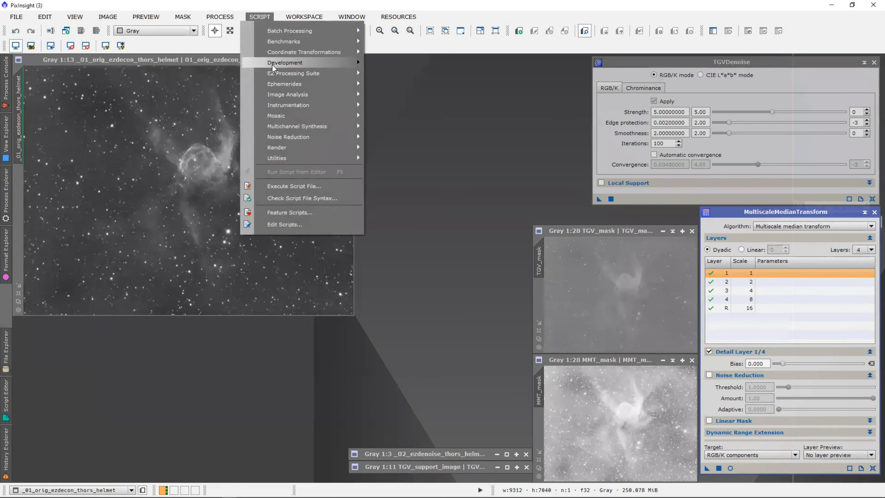
pyautogui.moveTo(278, 74)
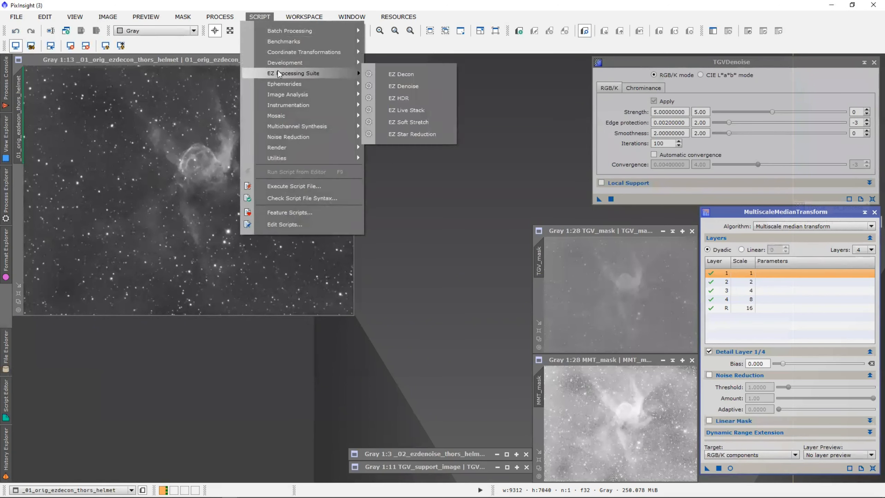
pyautogui.click(425, 89)
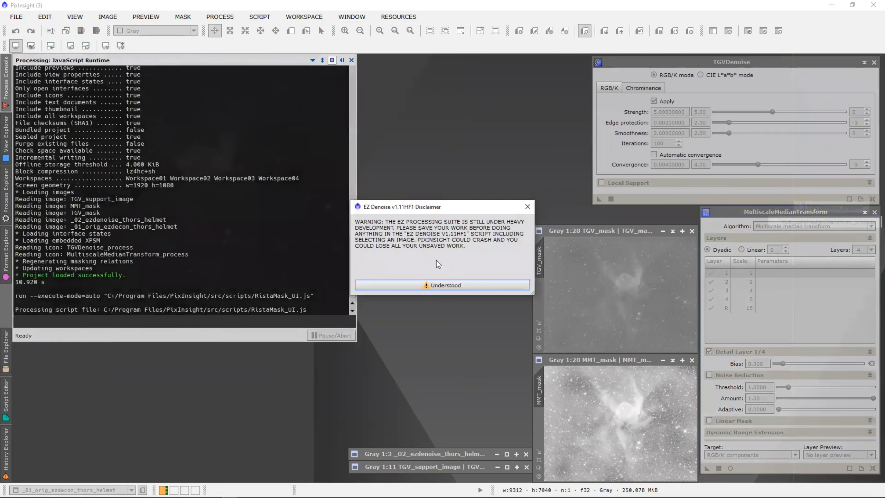
pyautogui.click(442, 285)
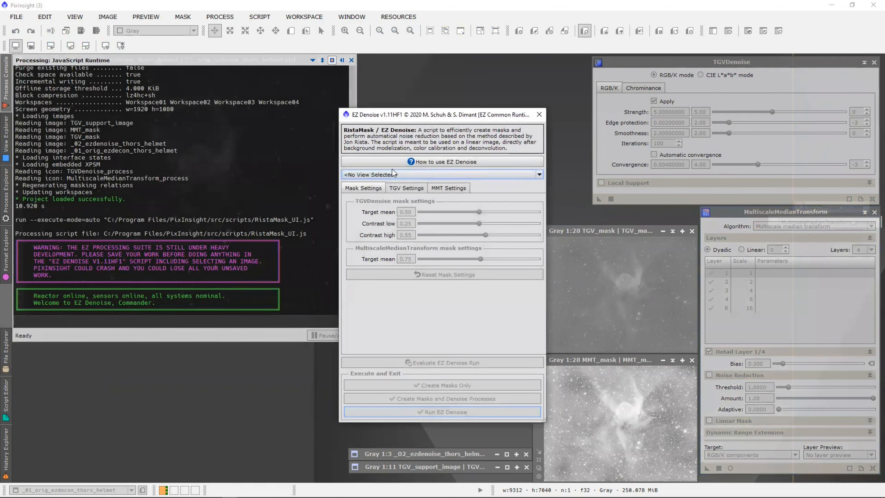
pyautogui.click(394, 174)
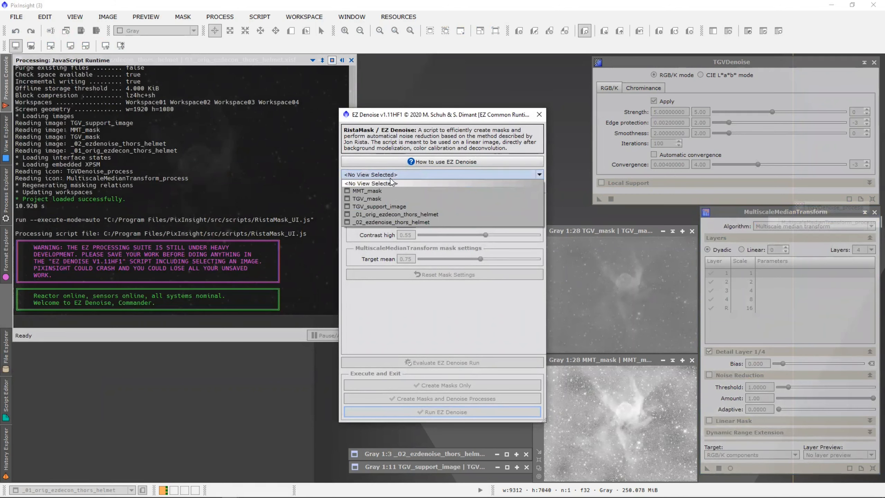
pyautogui.click(413, 214)
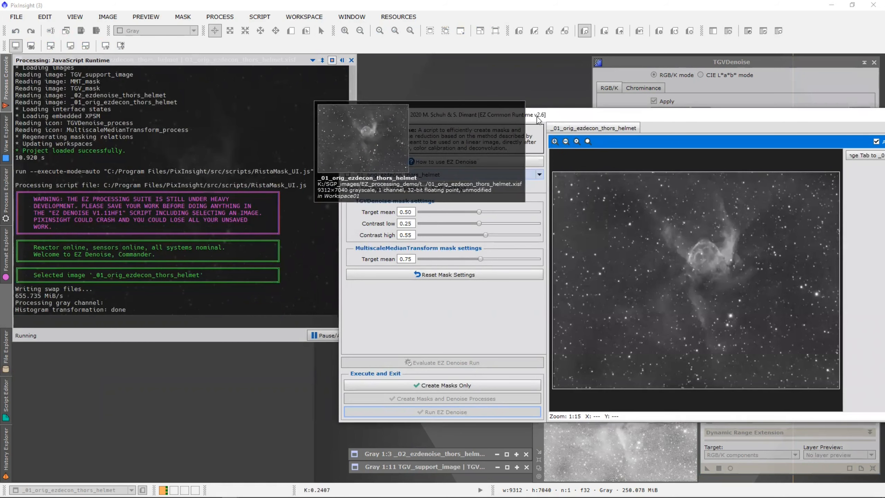
pyautogui.moveTo(537, 116); pyautogui.dragTo(534, 122)
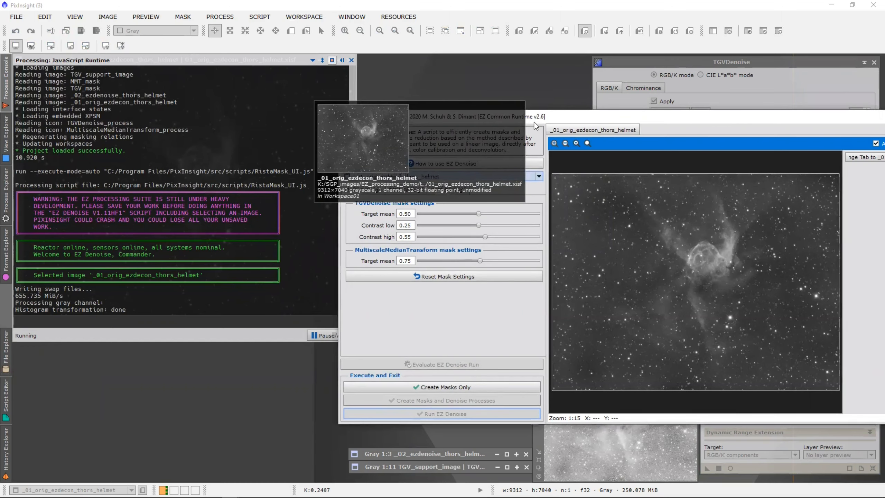
pyautogui.moveTo(534, 122); pyautogui.dragTo(368, 125)
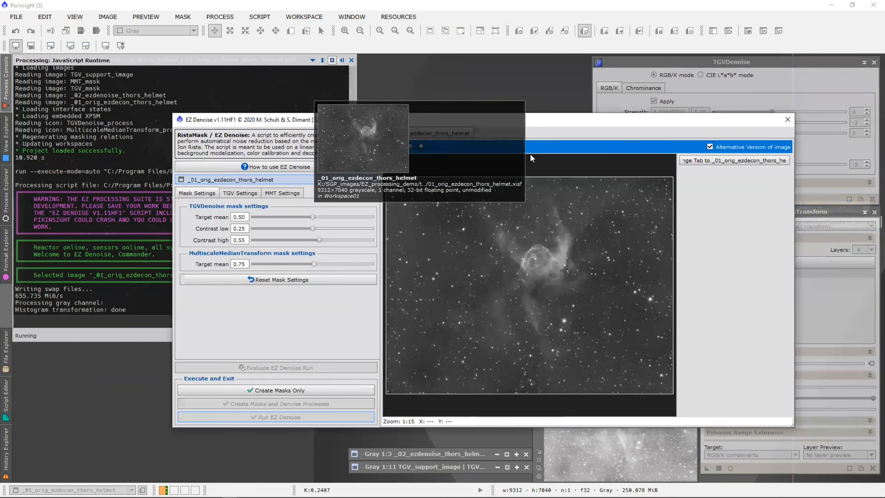
pyautogui.click(790, 119)
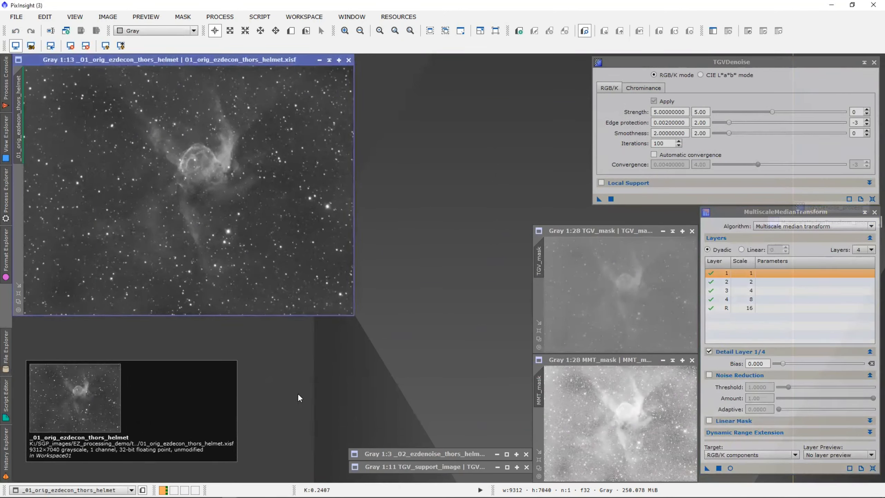
pyautogui.click(260, 17)
pyautogui.moveTo(283, 75)
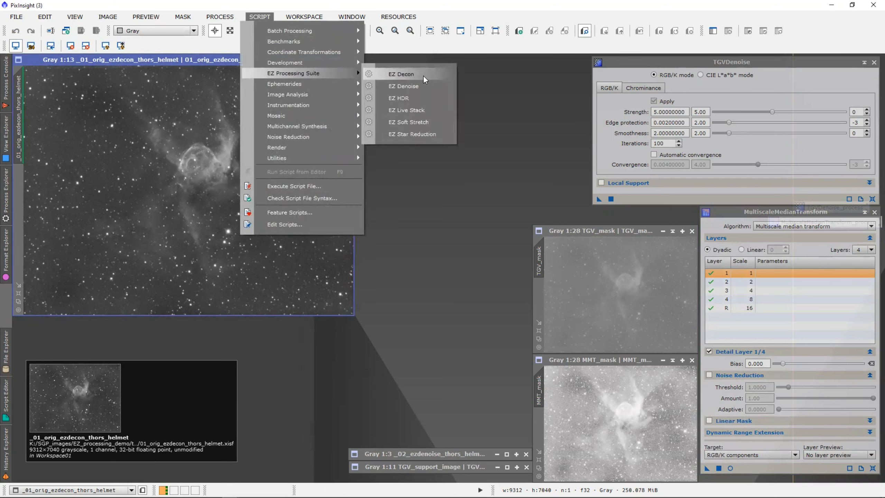
pyautogui.click(426, 86)
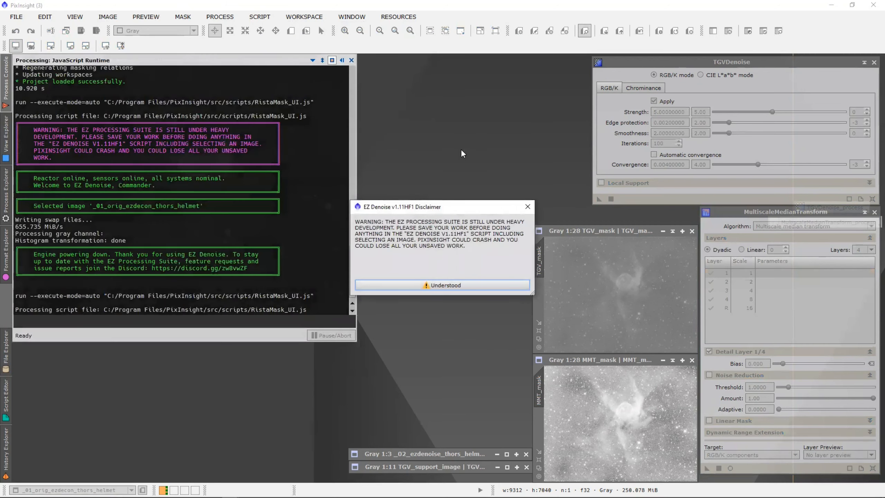
pyautogui.click(434, 285)
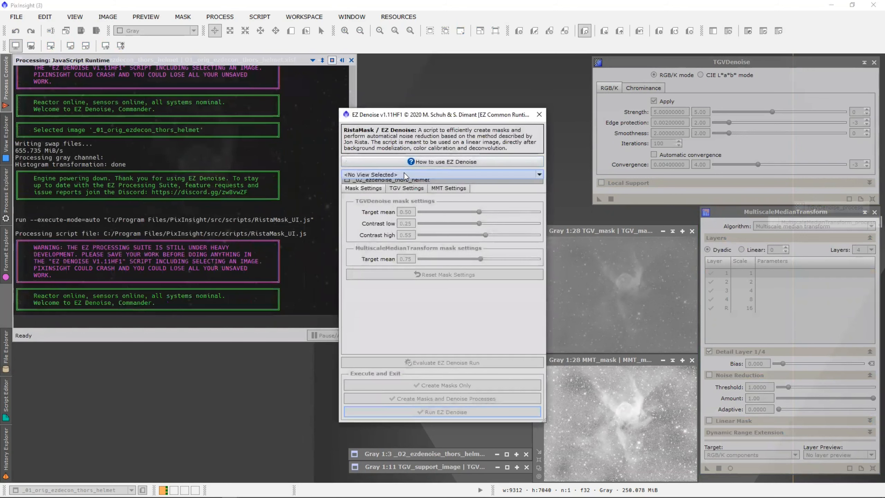
pyautogui.click(404, 173)
pyautogui.click(404, 214)
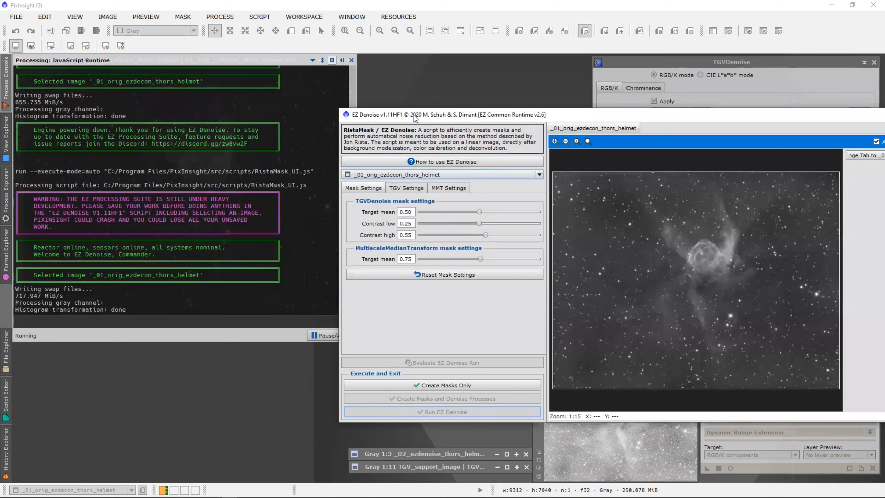
pyautogui.moveTo(415, 118); pyautogui.dragTo(88, 66)
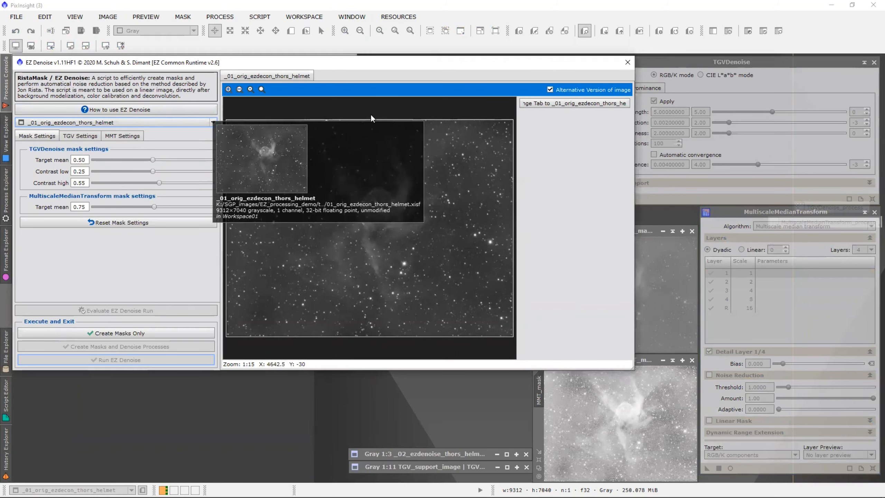
pyautogui.moveTo(359, 64); pyautogui.dragTo(381, 73)
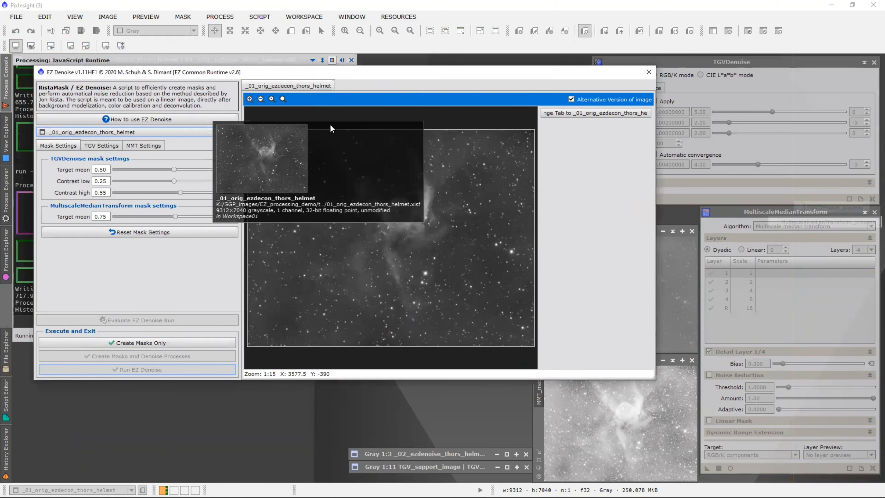
pyautogui.click(649, 73)
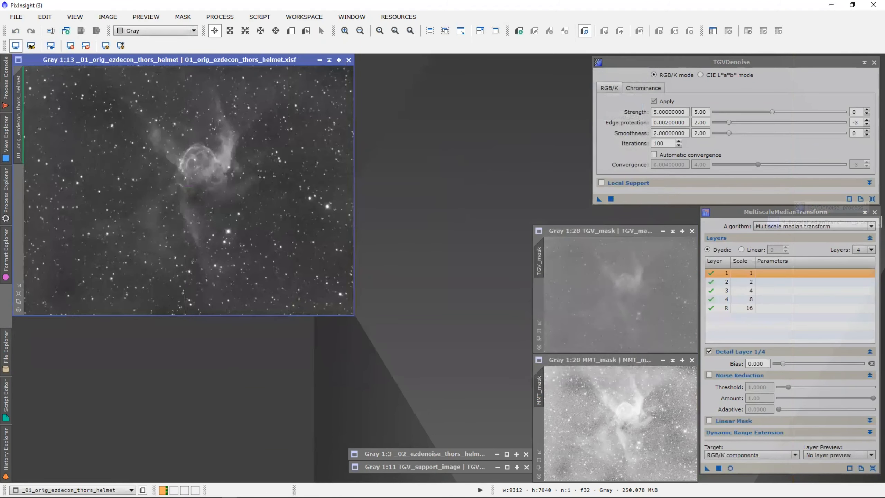
# Launch EZ Denoise on _01_orig_ezdecon_thors_helmet and move the dialog fully on screen.
pyautogui.click(251, 18)
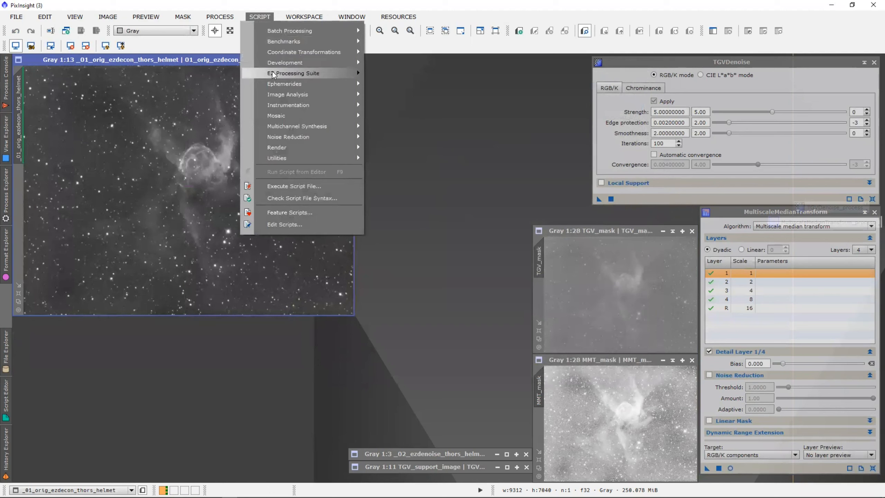
pyautogui.moveTo(355, 74)
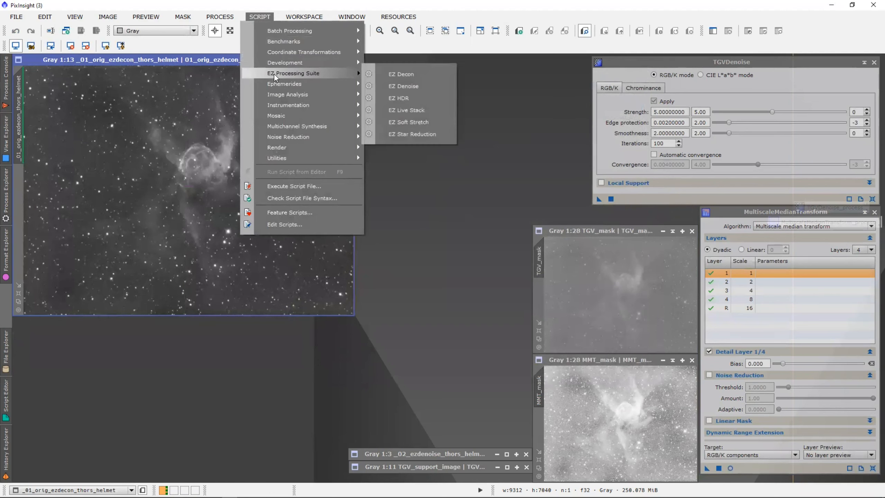
pyautogui.click(429, 86)
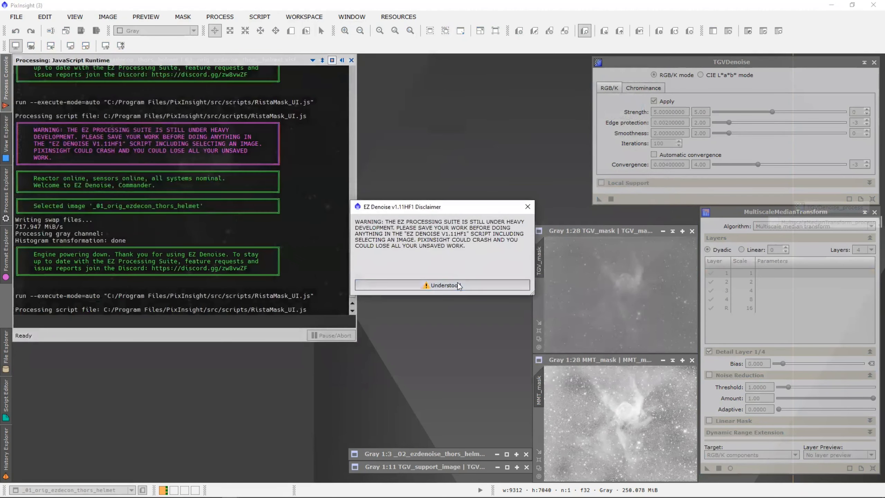
pyautogui.click(457, 284)
pyautogui.click(420, 174)
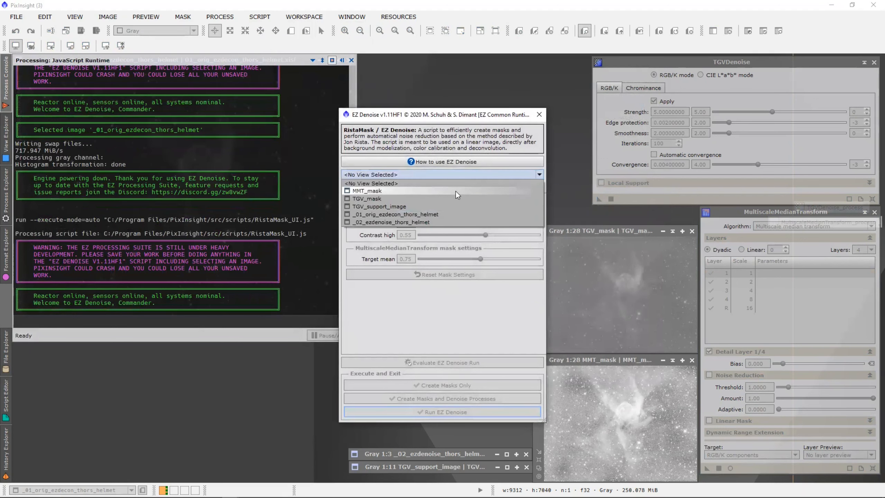
pyautogui.click(450, 214)
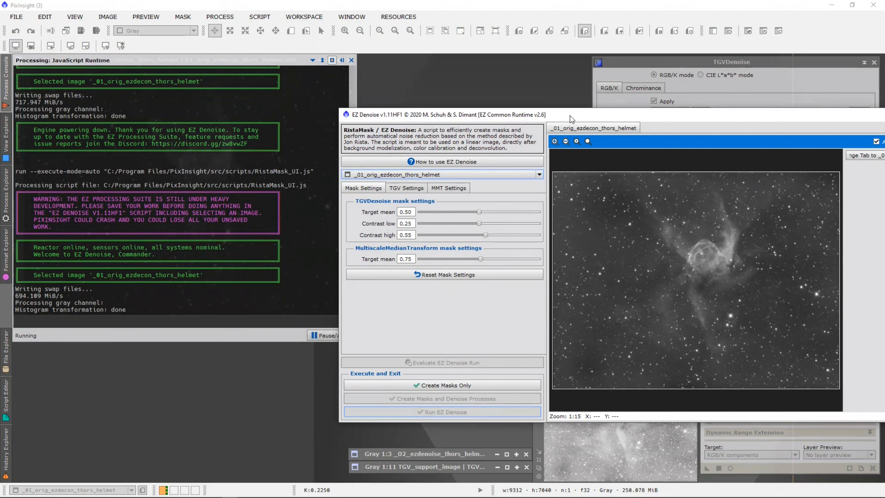
pyautogui.moveTo(571, 119); pyautogui.dragTo(234, 86)
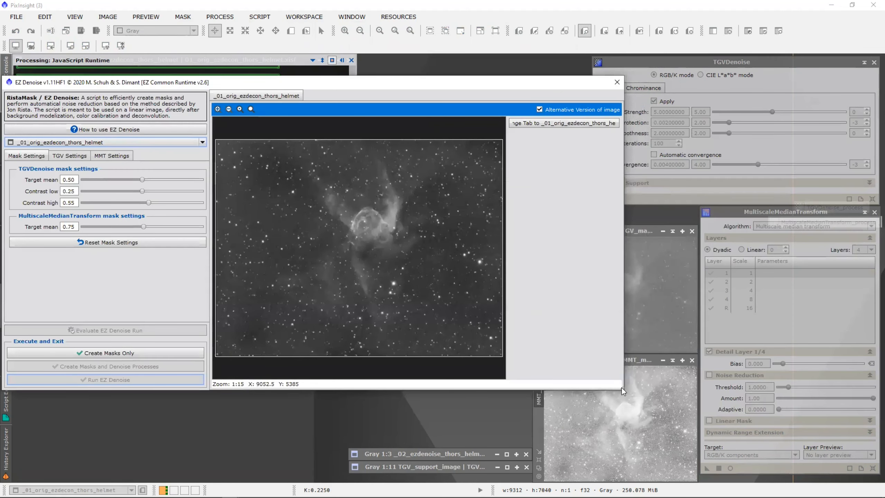
# Drag the EZ Denoise dialog's bottom-right corner leftward to narrow it.
pyautogui.moveTo(622, 387); pyautogui.dragTo(527, 386)
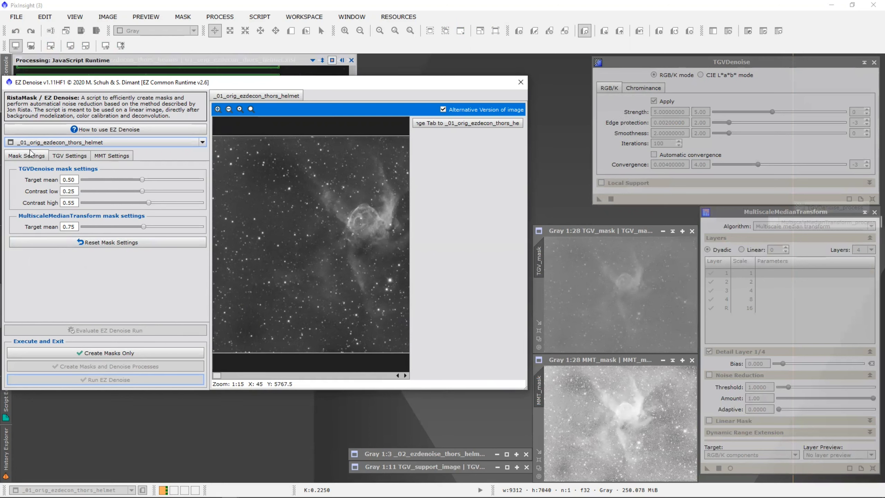
pyautogui.click(69, 157)
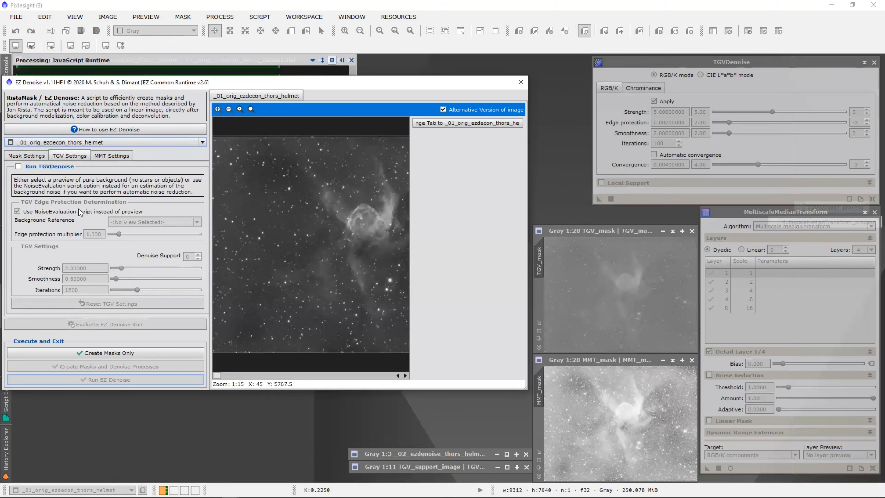
pyautogui.click(19, 166)
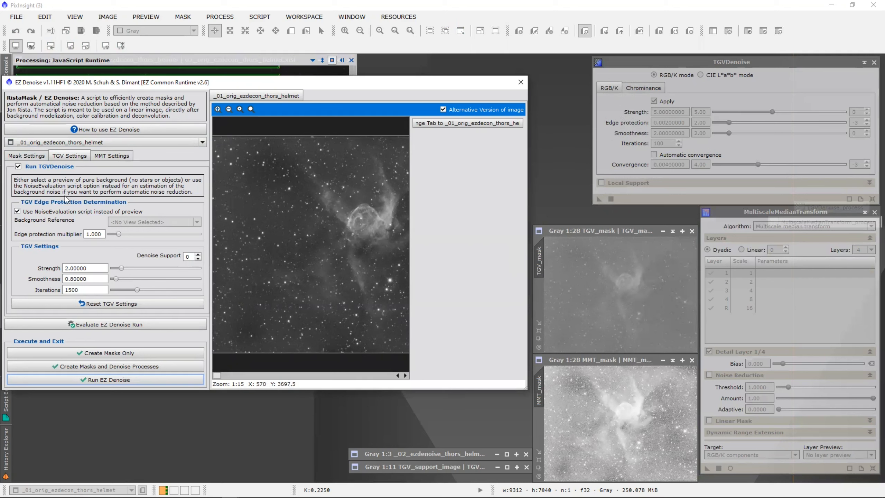
# Keep NoiseEvaluation enabled for TGV edge protection and display the MultiscaleMedianTransform settings.
pyautogui.click(18, 211)
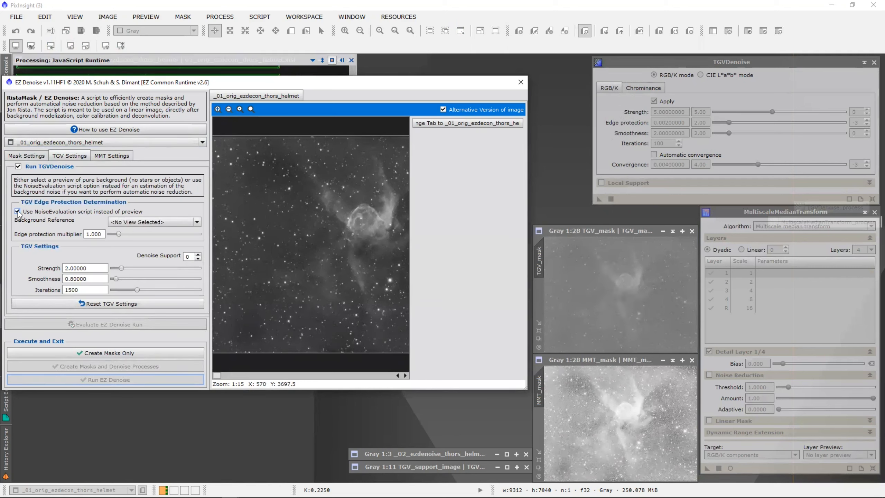
pyautogui.click(17, 212)
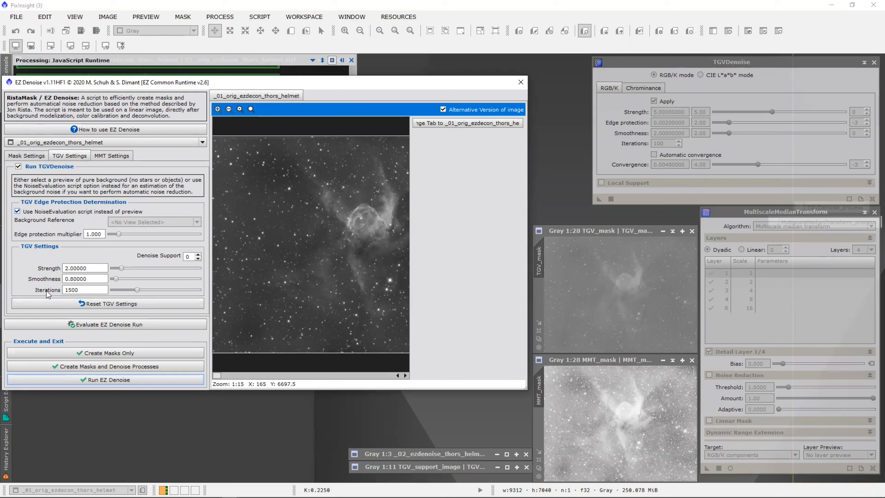
pyautogui.click(110, 155)
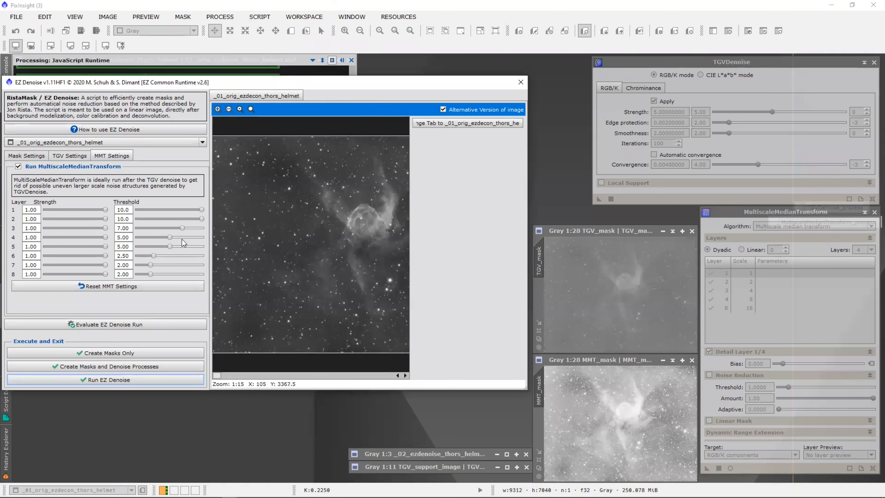
pyautogui.click(71, 156)
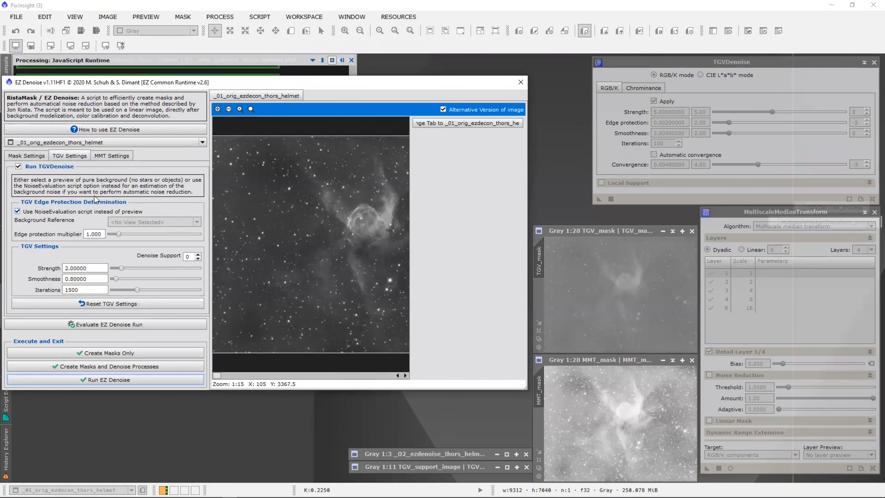
pyautogui.click(111, 156)
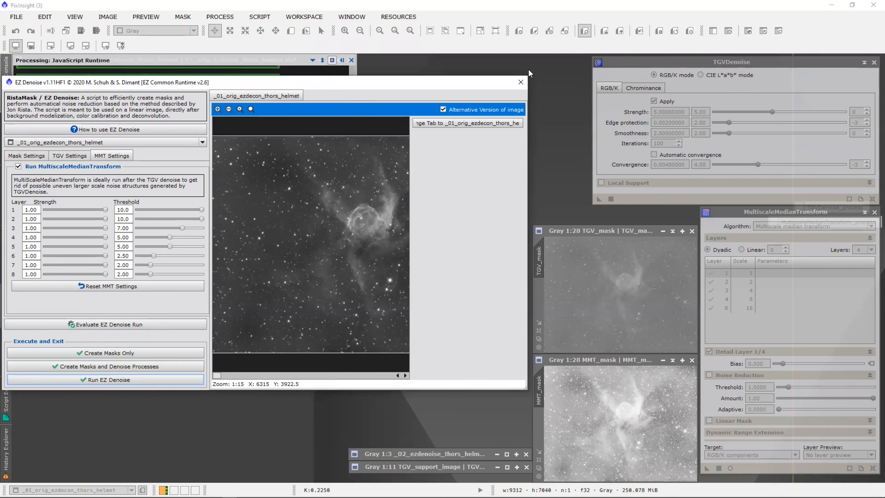
# Close the EZ Denoise script and the TGVDenoise and MultiscaleMedianTransform windows.
pyautogui.click(520, 84)
pyautogui.click(873, 63)
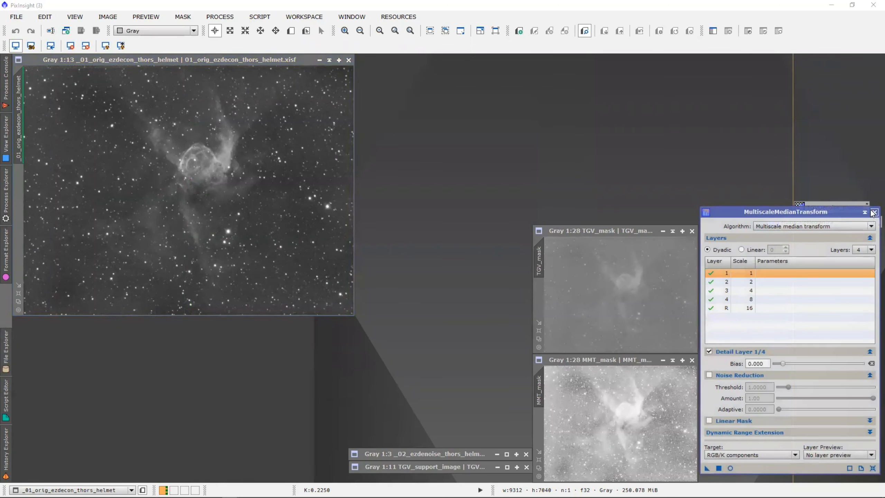
pyautogui.click(873, 212)
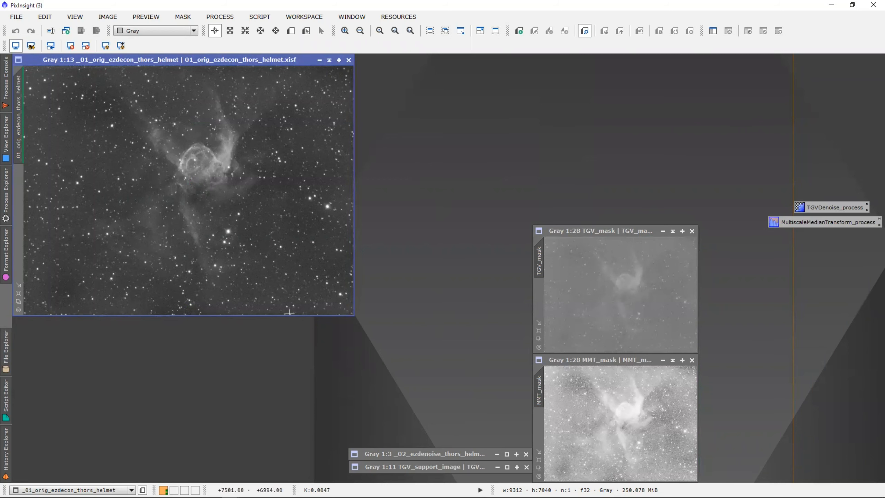
# Place the denoised image beside the original, matching zoom and position at 1:3.
pyautogui.doubleClick(430, 453)
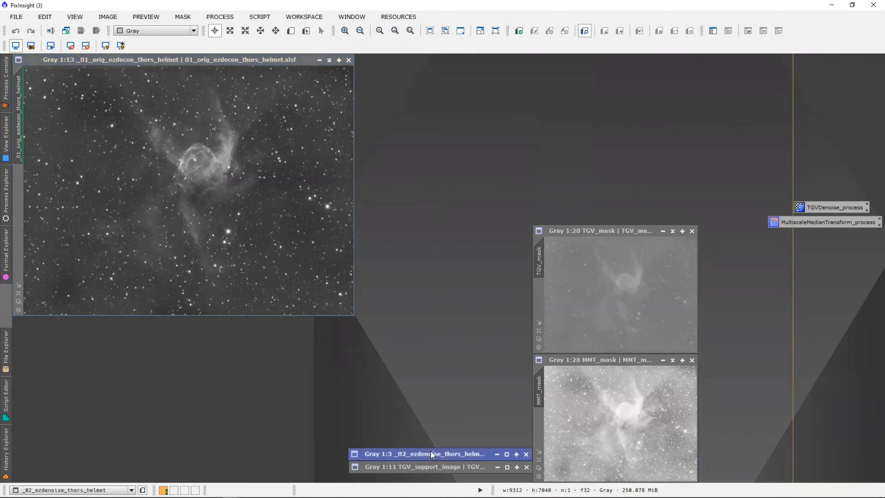
pyautogui.moveTo(470, 57); pyautogui.dragTo(413, 58)
pyautogui.click(281, 270)
pyautogui.moveTo(353, 316); pyautogui.dragTo(355, 360)
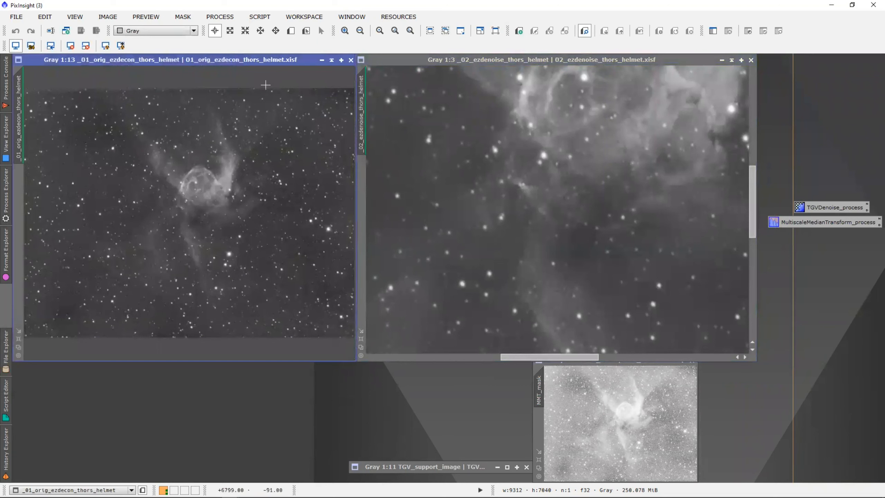
pyautogui.moveTo(363, 117); pyautogui.dragTo(17, 126)
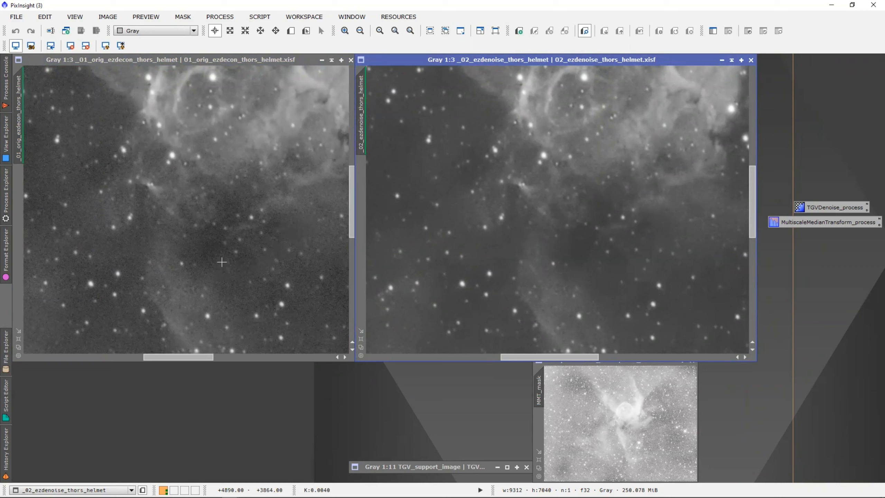
# Zoom the original Thor's Helmet image out to 1:8 and give the denoised view the same framing.
pyautogui.scroll(-4, 221, 262)
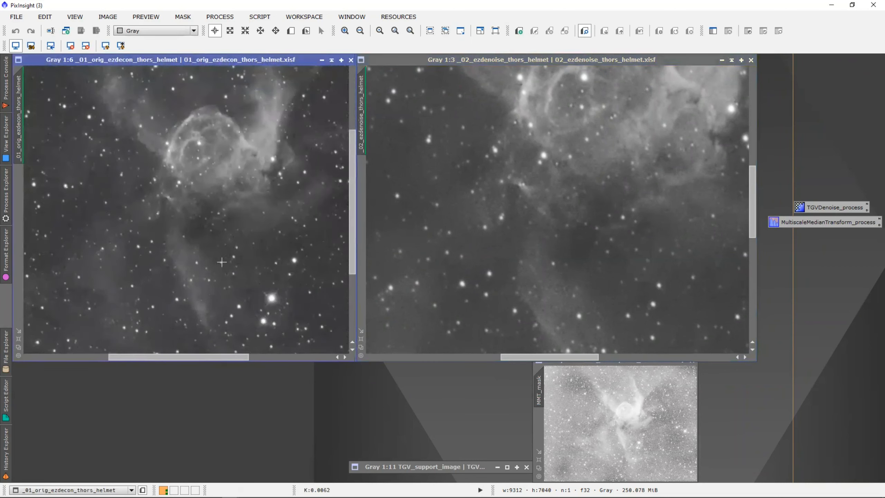
pyautogui.scroll(-1, 221, 262)
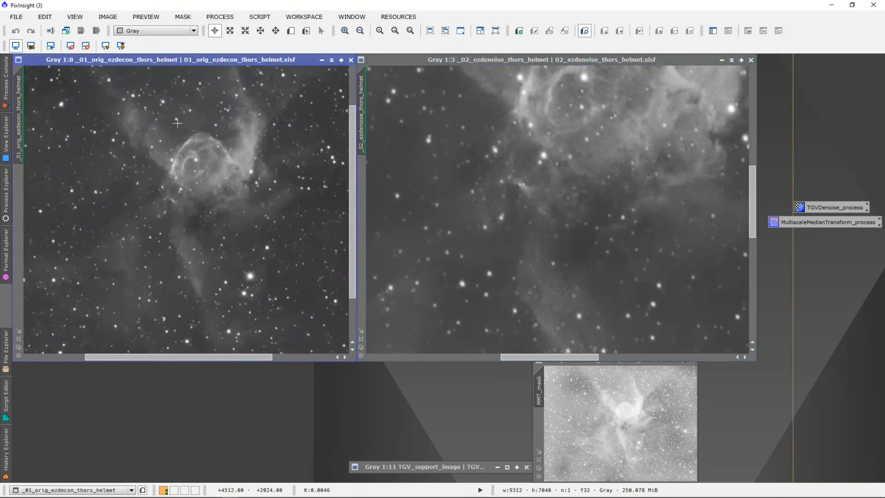
pyautogui.moveTo(20, 122); pyautogui.dragTo(363, 133)
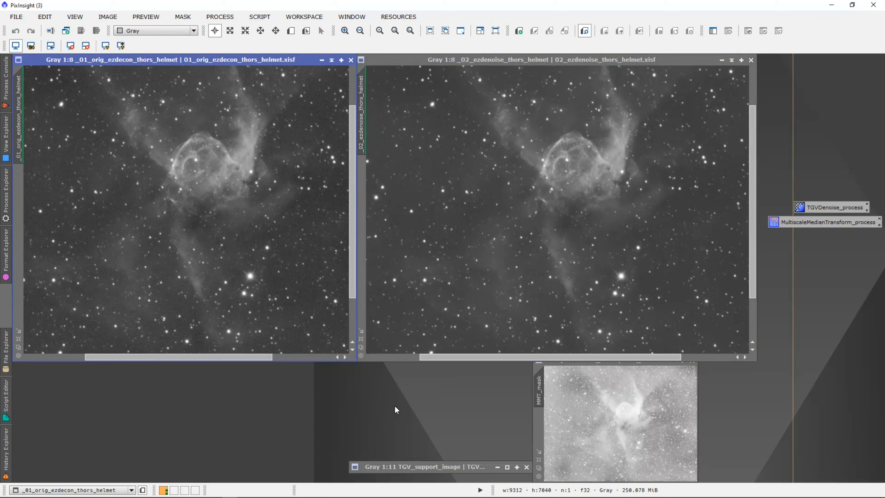
# Reopen the saved TGVDenoise process, review its CIE L*a*b* Chrominance and Lightness settings, then close it.
pyautogui.click(838, 206)
pyautogui.doubleClick(838, 208)
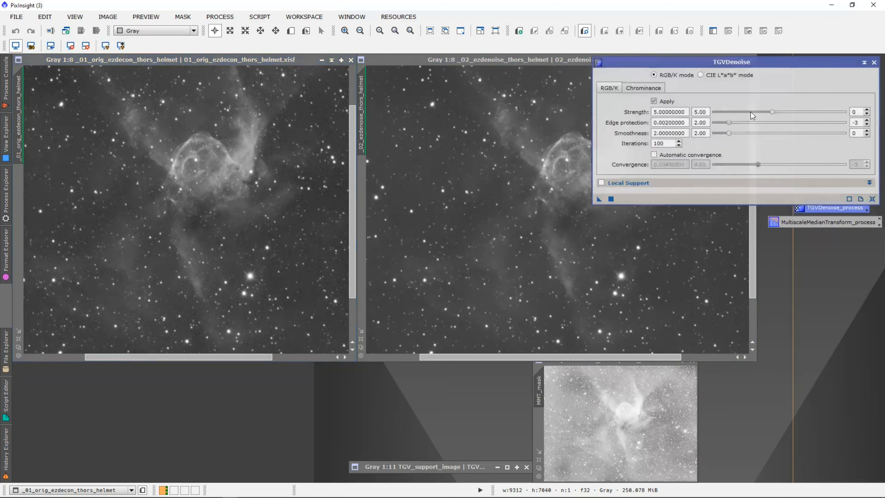
pyautogui.click(700, 75)
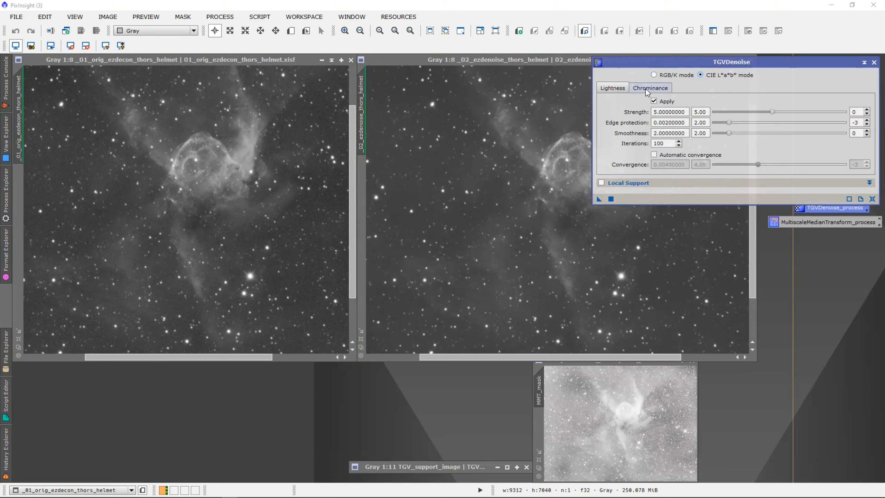
pyautogui.click(657, 88)
pyautogui.click(609, 88)
pyautogui.moveTo(619, 118)
pyautogui.click(874, 63)
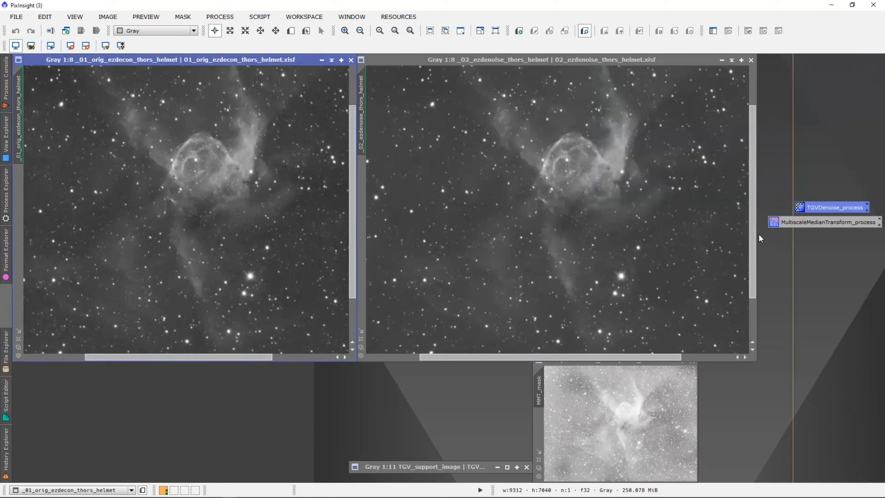
# Reopen the saved TGVDenoise process in RGB/K mode to review Strength 5.00, Smoothness 2.00 and 100 iterations.
pyautogui.doubleClick(816, 209)
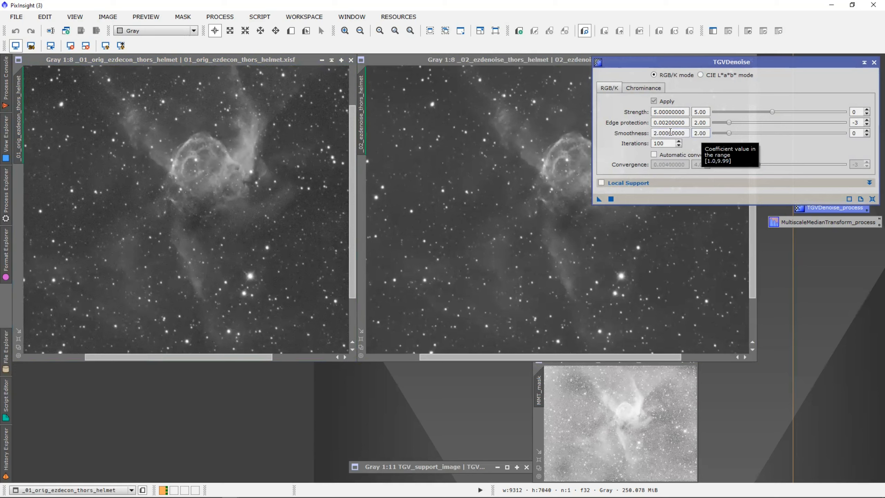
pyautogui.click(606, 135)
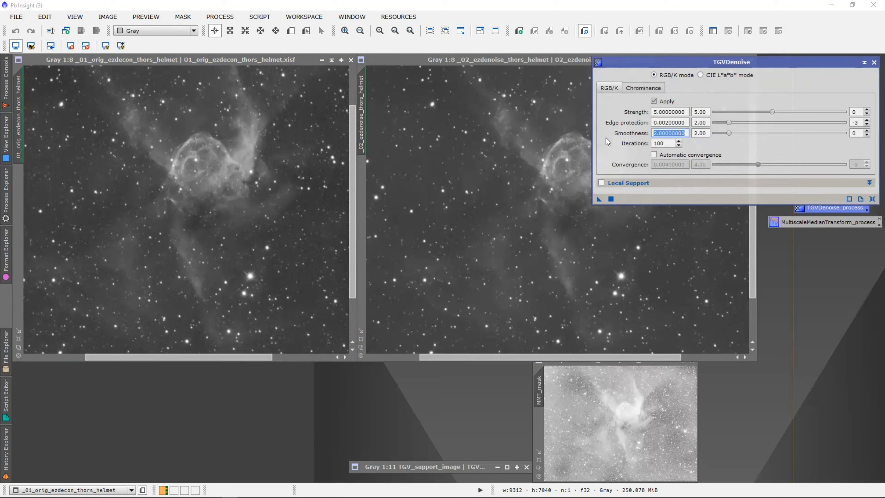
pyautogui.moveTo(605, 144)
# Close TGVDenoise, shade the denoised helmet window and iconize the original helmet window.
pyautogui.click(874, 62)
pyautogui.click(732, 60)
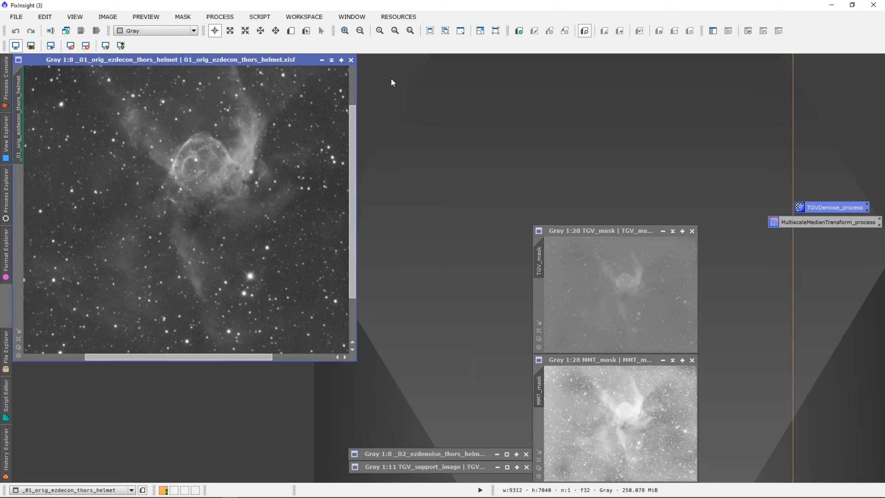
pyautogui.click(331, 59)
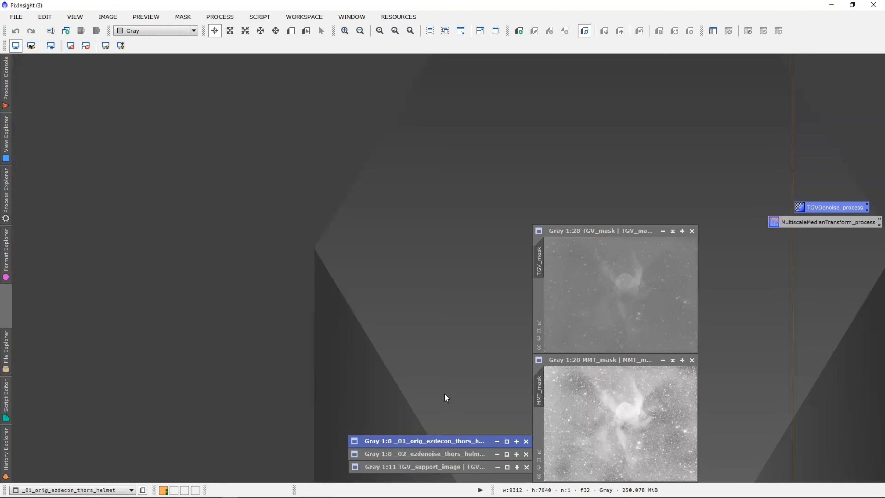
pyautogui.hotkey('alt', 'Tab')
pyautogui.hotkey('alt', 'Tab')
pyautogui.hotkey('alt', 'Tab')
pyautogui.hotkey('alt', 'Tab')
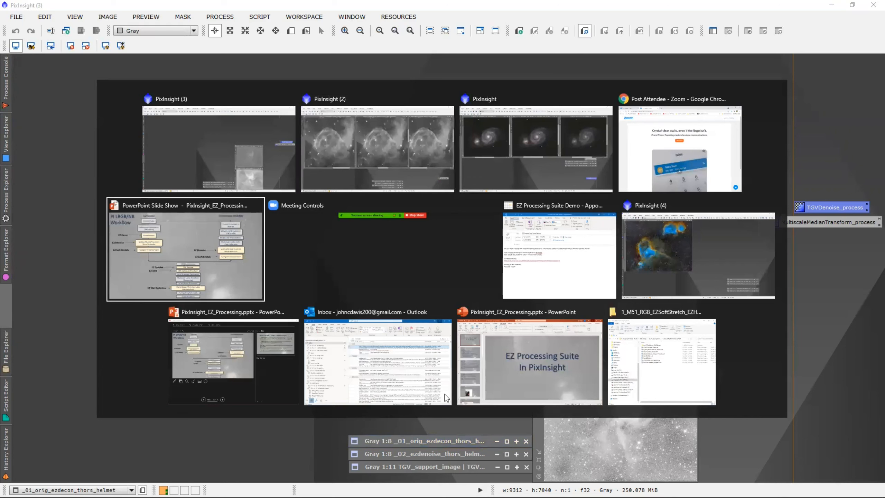
# Bring the PixInsight (4) instance with the Heart and Soul target image to the front.
pyautogui.hotkey('alt', 'Tab')
pyautogui.hotkey('alt', 'Tab')
pyautogui.hotkey('alt', 'Tab')
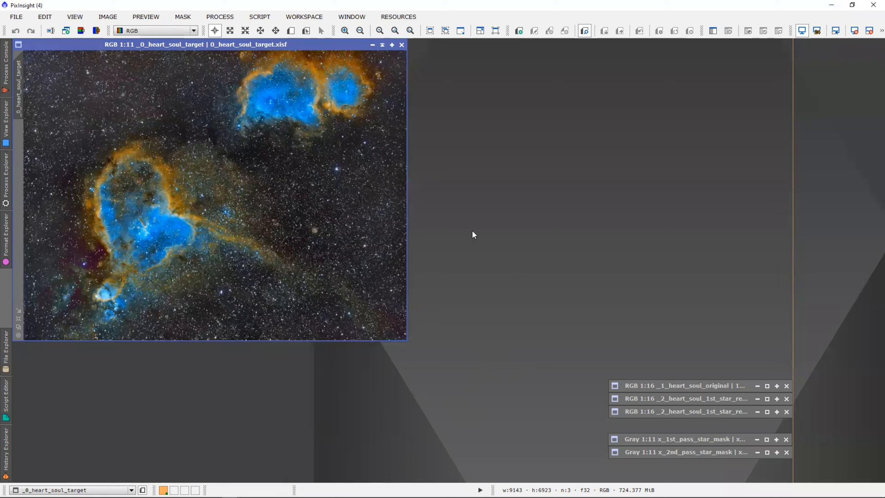
# Launch the EZ Star Reduction script from the EZ Processing Suite scripts menu.
pyautogui.click(258, 18)
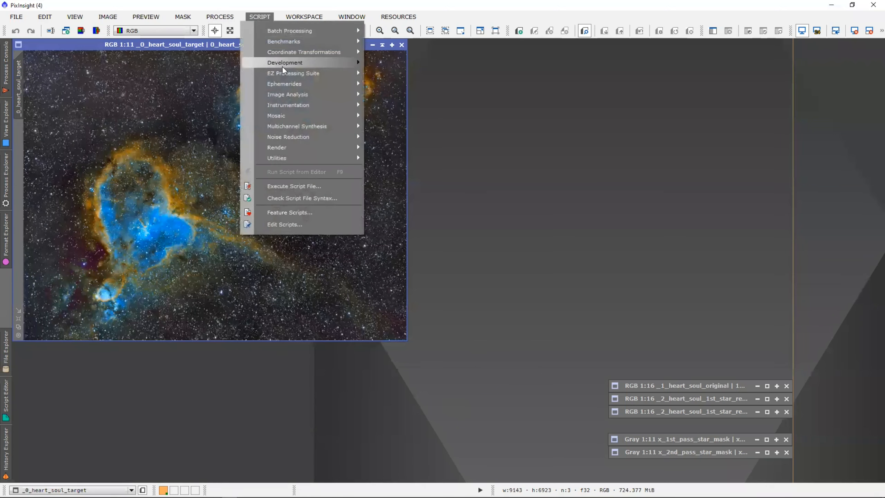
pyautogui.moveTo(286, 72)
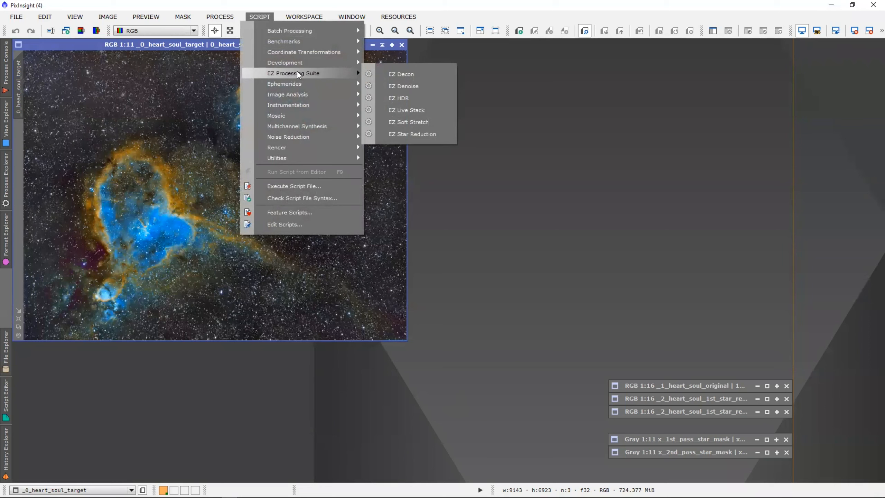
pyautogui.click(436, 135)
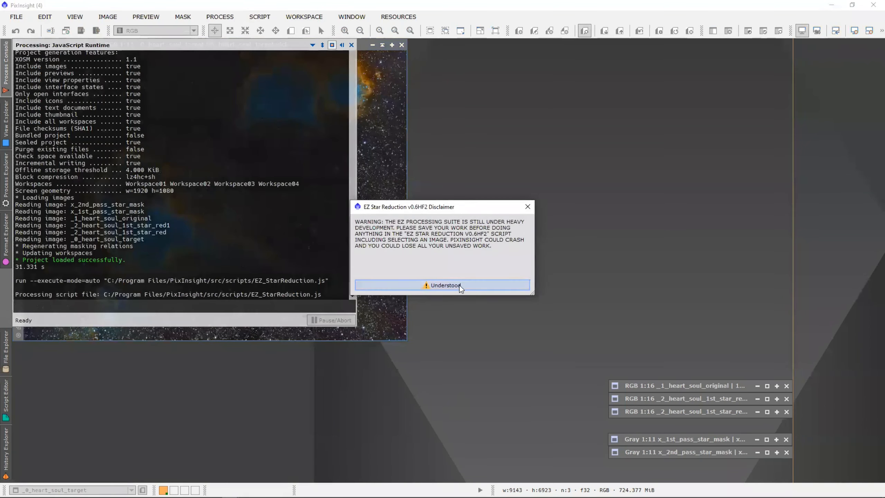
# Accept the disclaimer and pick _0_heart_soul_target as the image, with no star mask.
pyautogui.click(459, 285)
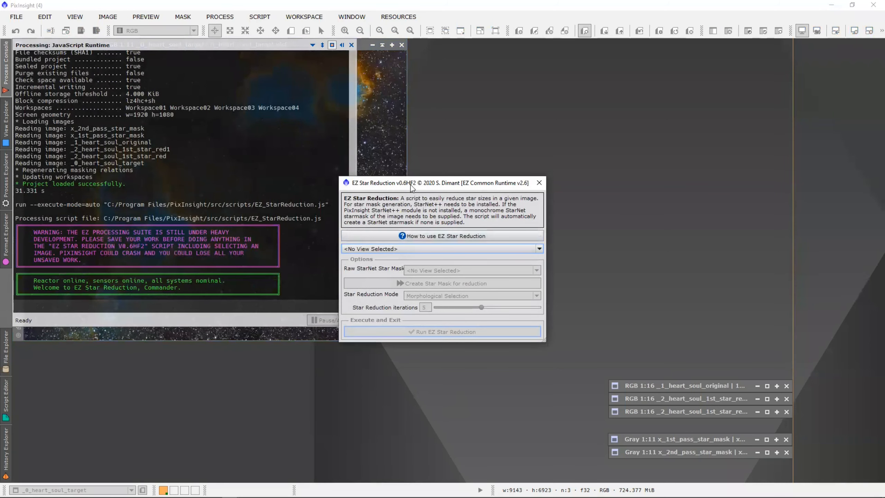
pyautogui.moveTo(400, 190); pyautogui.dragTo(171, 72)
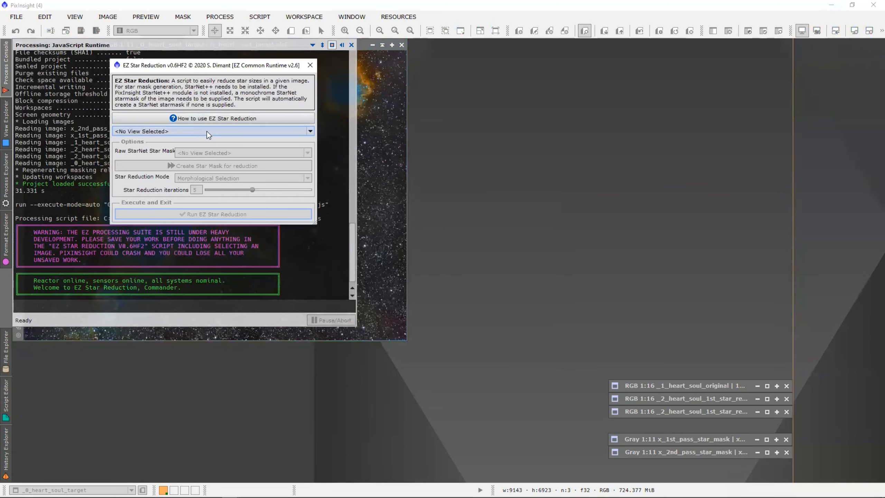
pyautogui.click(208, 130)
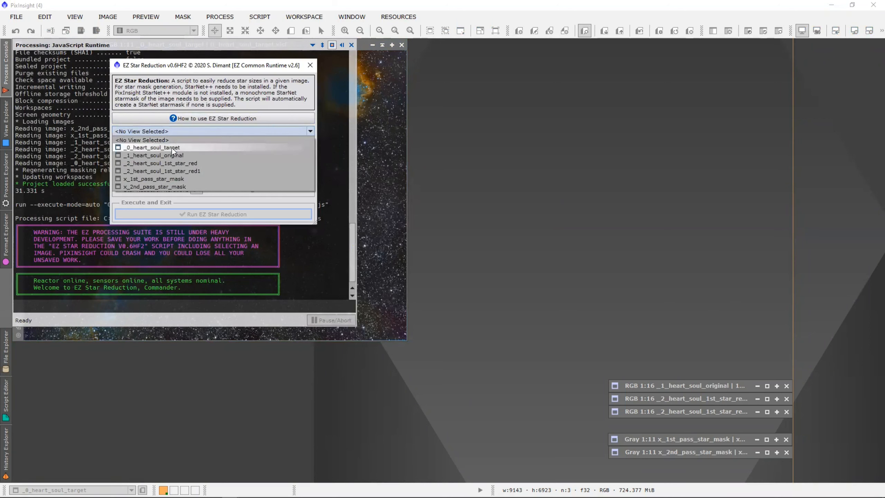
pyautogui.click(171, 148)
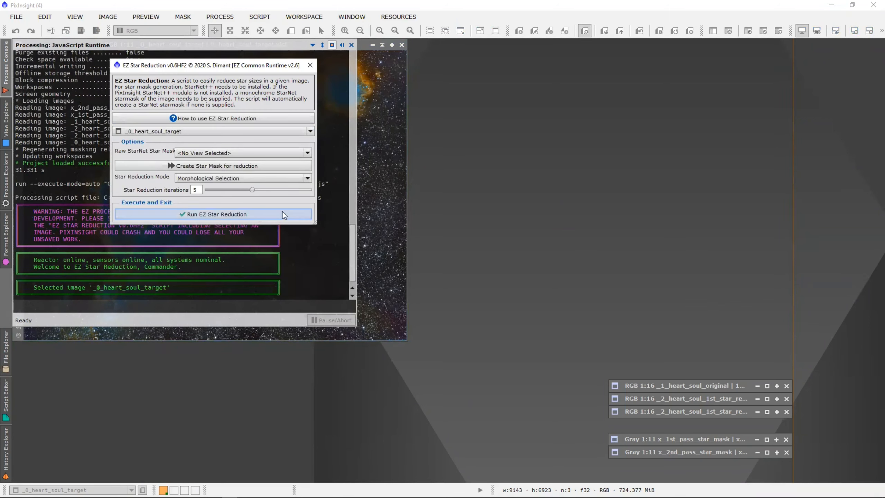
pyautogui.moveTo(315, 223); pyautogui.dragTo(361, 268)
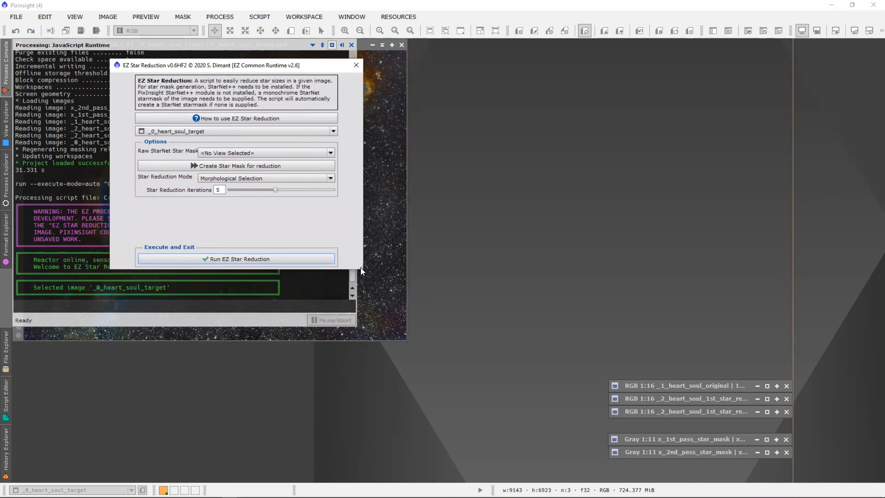
pyautogui.click(254, 153)
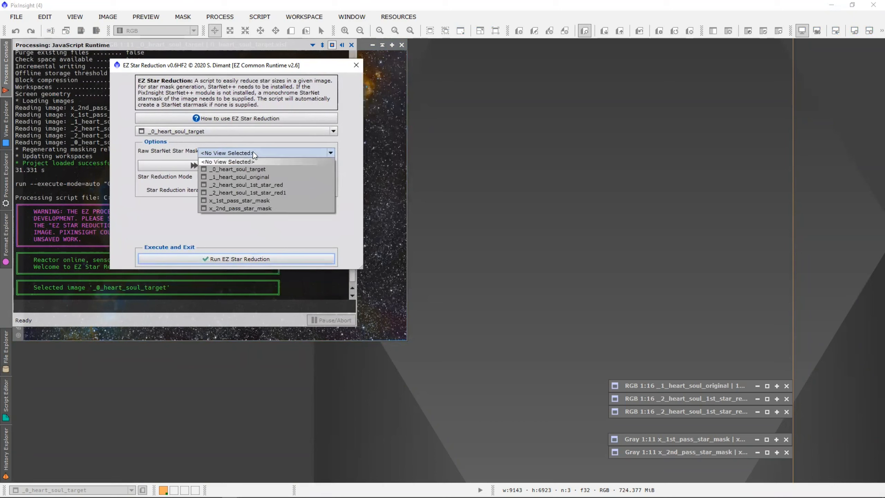
pyautogui.click(253, 153)
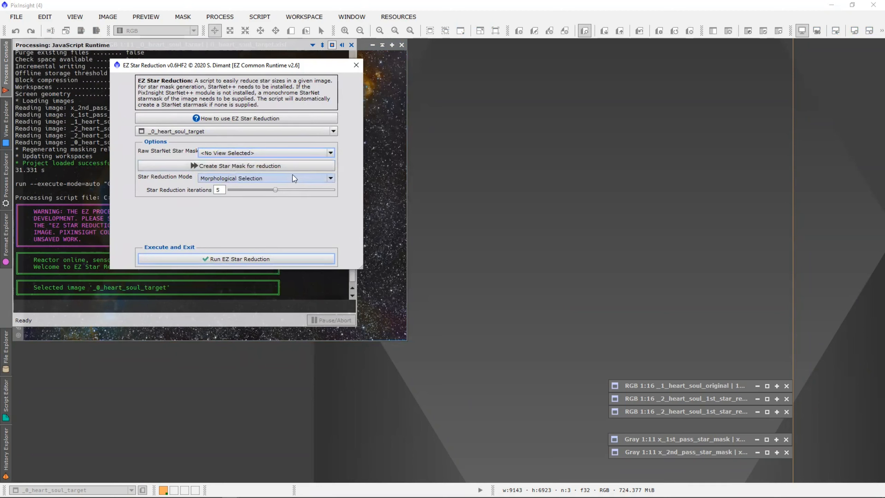
# Try Adam Blocks De-Emphasis, return to Morphological Selection, set 8 iterations, then close without running.
pyautogui.click(330, 178)
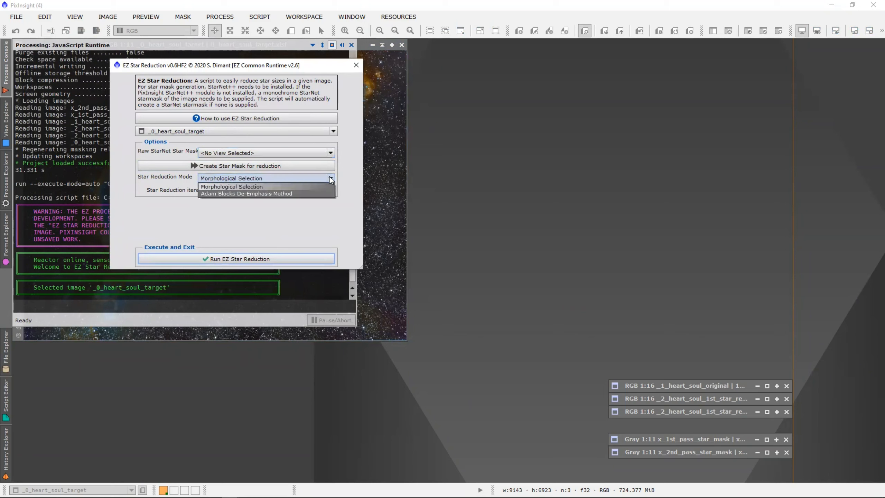
pyautogui.click(276, 193)
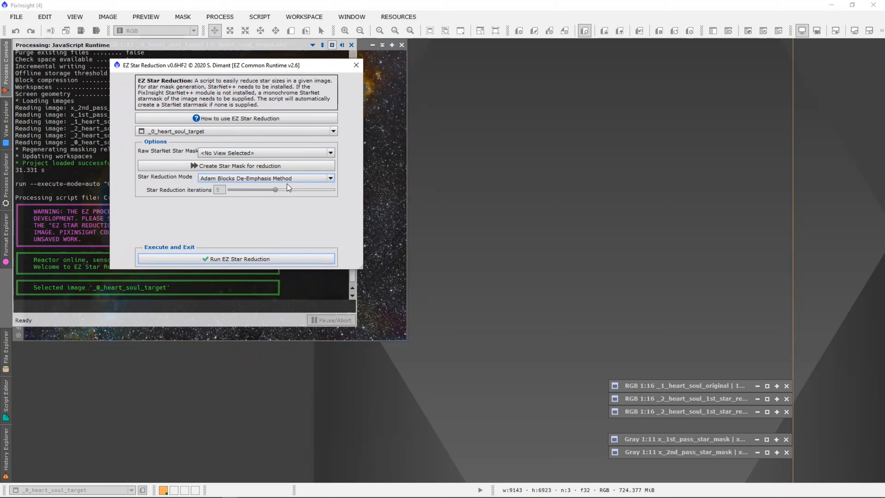
pyautogui.click(331, 176)
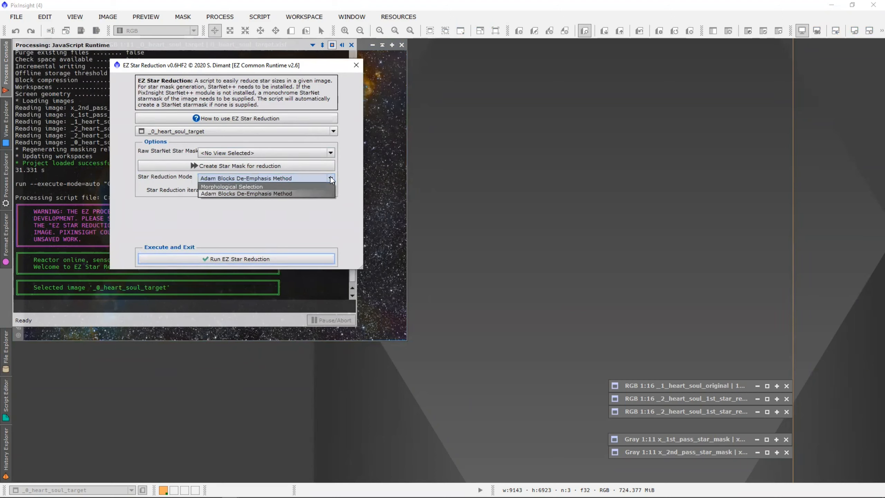
pyautogui.click(304, 186)
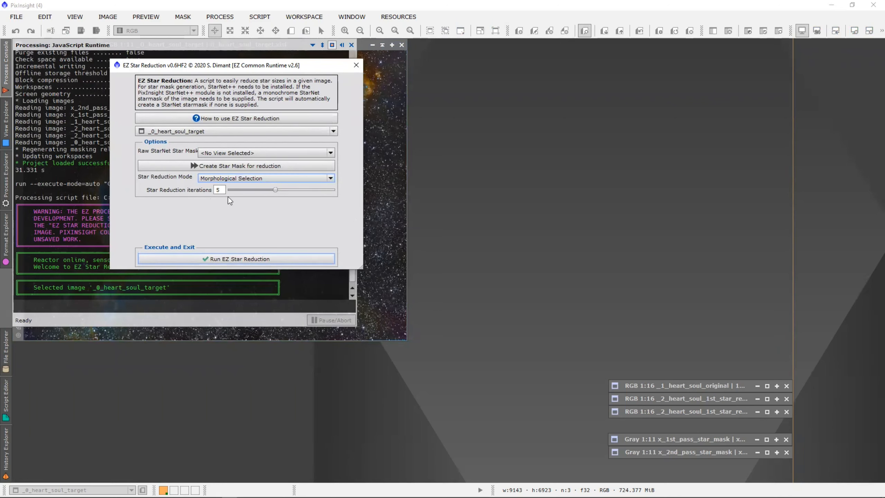
pyautogui.moveTo(275, 190)
pyautogui.mouseDown()
pyautogui.moveTo(314, 190)
pyautogui.moveTo(274, 194)
pyautogui.mouseUp()
pyautogui.click(356, 66)
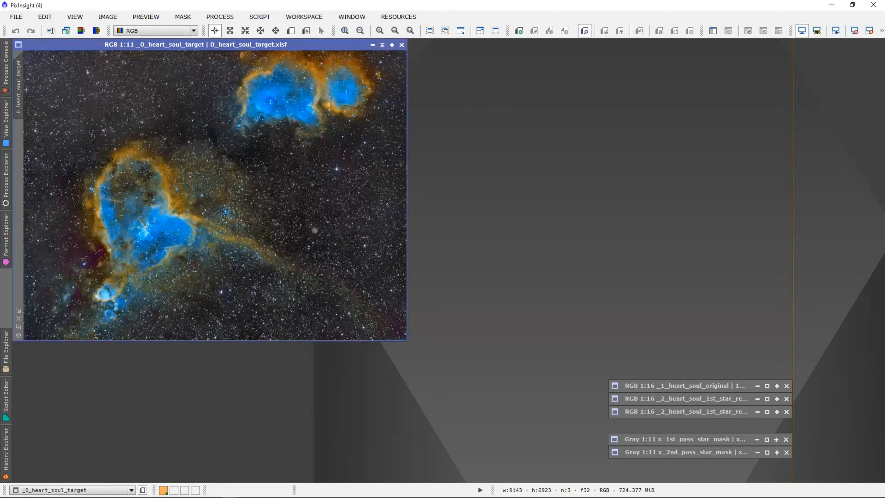
# Minimize the target image and restore _1_heart_soul_original beside both star-reduced versions.
pyautogui.click(383, 46)
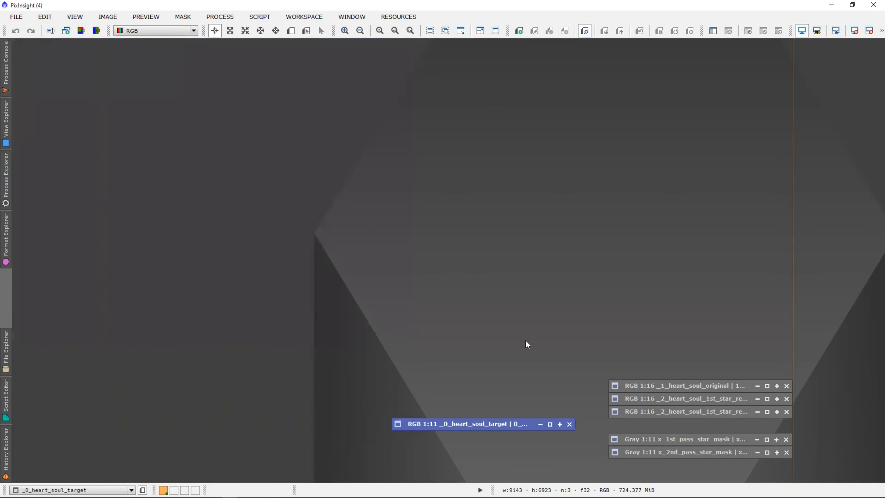
pyautogui.doubleClick(668, 382)
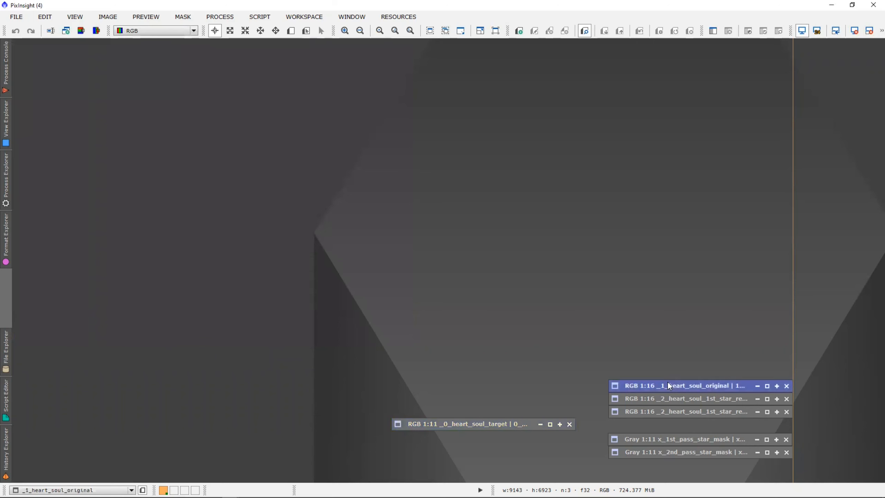
pyautogui.doubleClick(670, 400)
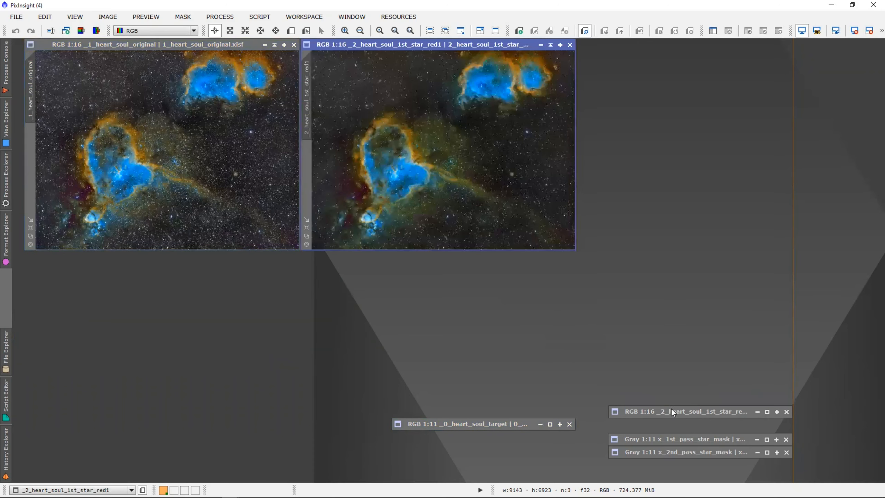
pyautogui.doubleClick(695, 412)
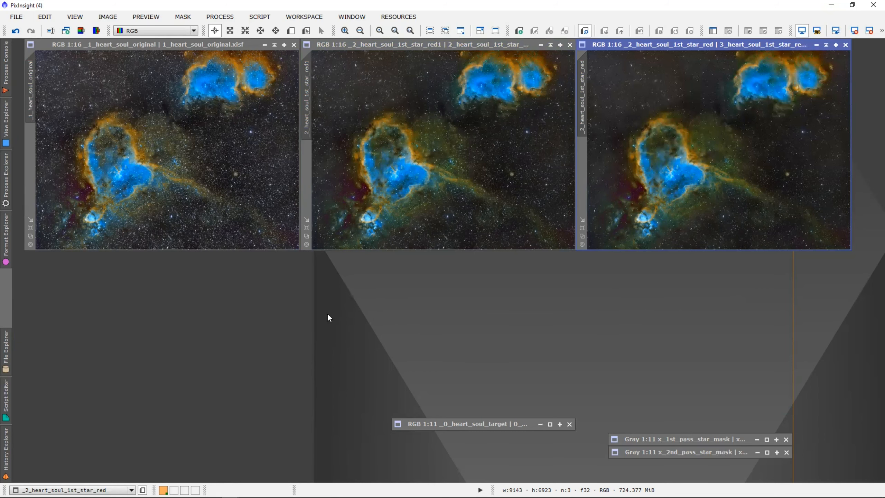
# Return to the PowerPoint slide show and advance to the 'EZ Processing Functions – my experience so far' slide.
pyautogui.hotkey('alt', 'Tab')
pyautogui.hotkey('alt', 'Tab')
pyautogui.hotkey('alt', 'Tab')
pyautogui.hotkey('alt', 'Tab')
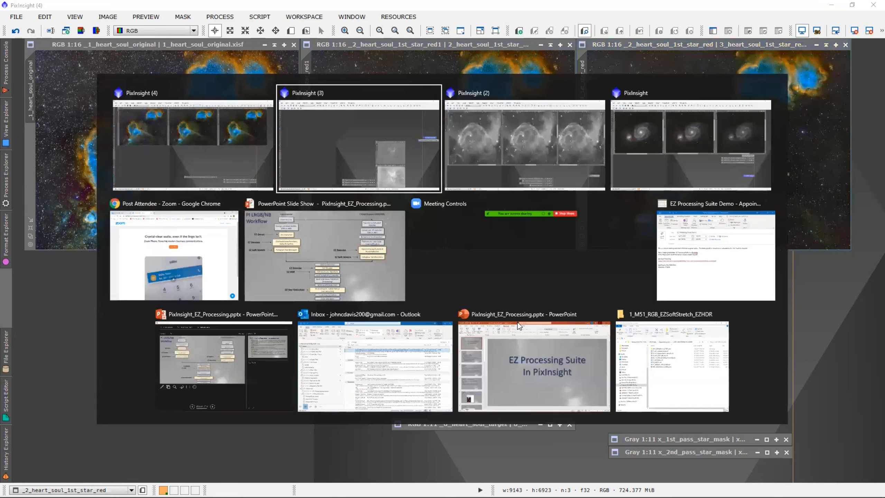
pyautogui.hotkey('alt', 'Tab')
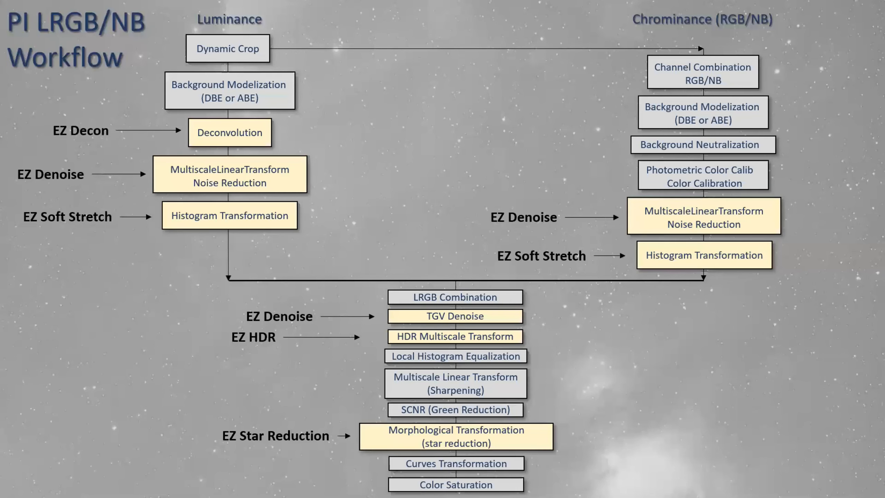
pyautogui.press('Right')
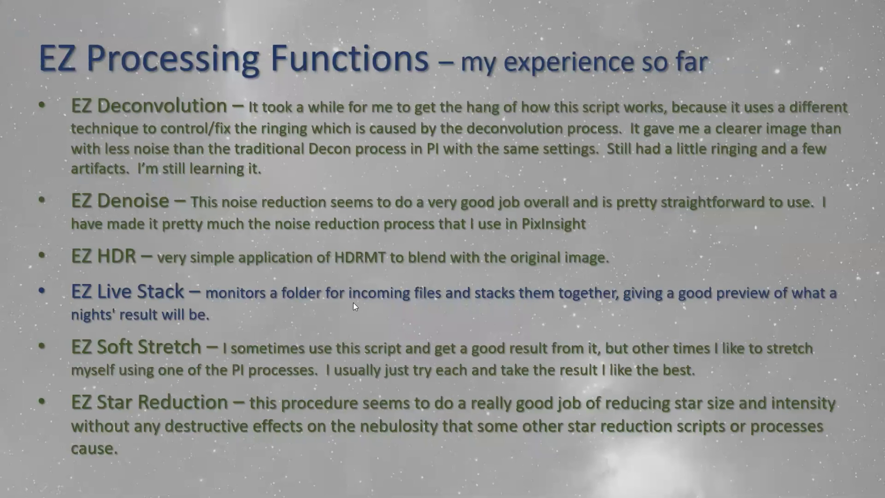